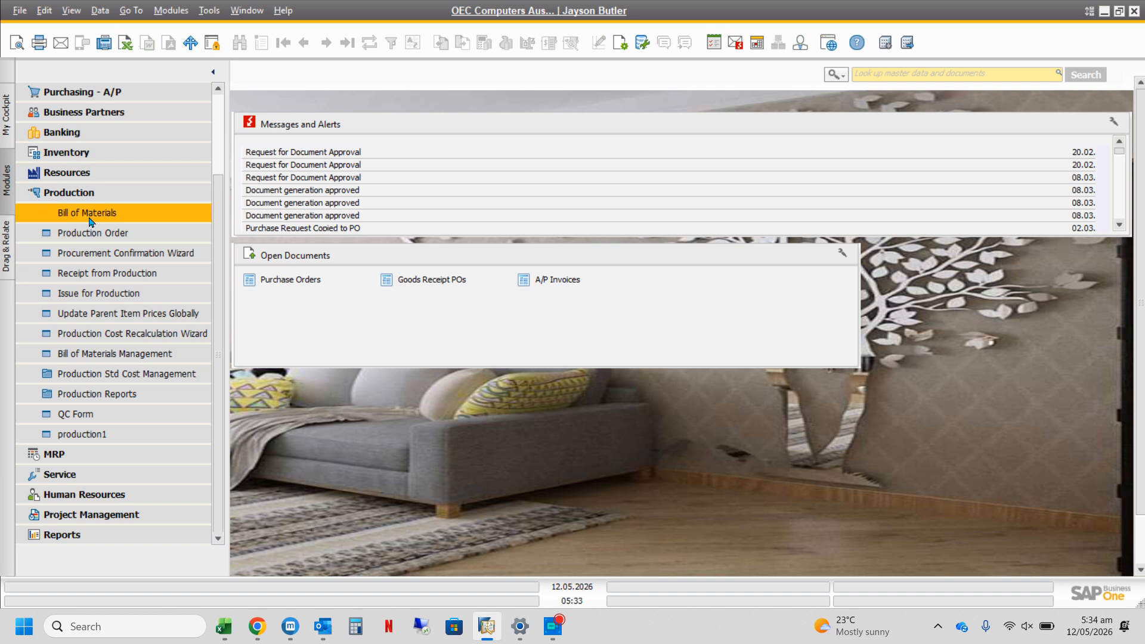
# Step: Search the bills of materials for descriptions matching *server* and review the components of the 4GB Memory Server
pyautogui.click(89, 220)
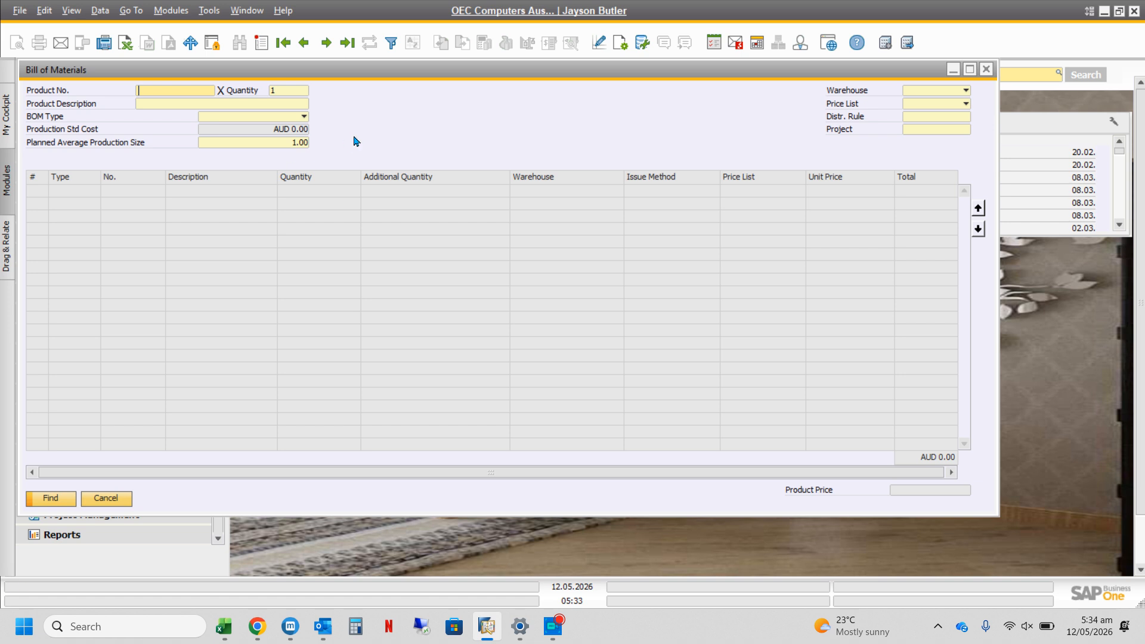
pyautogui.click(158, 105)
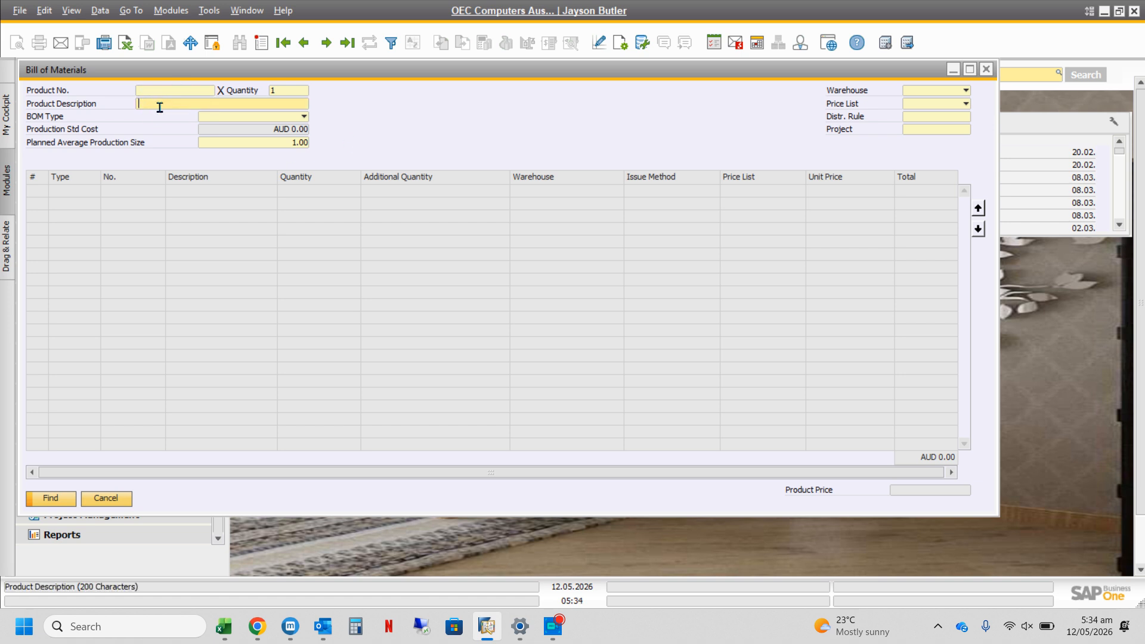
pyautogui.write('*')
pyautogui.press('Return')
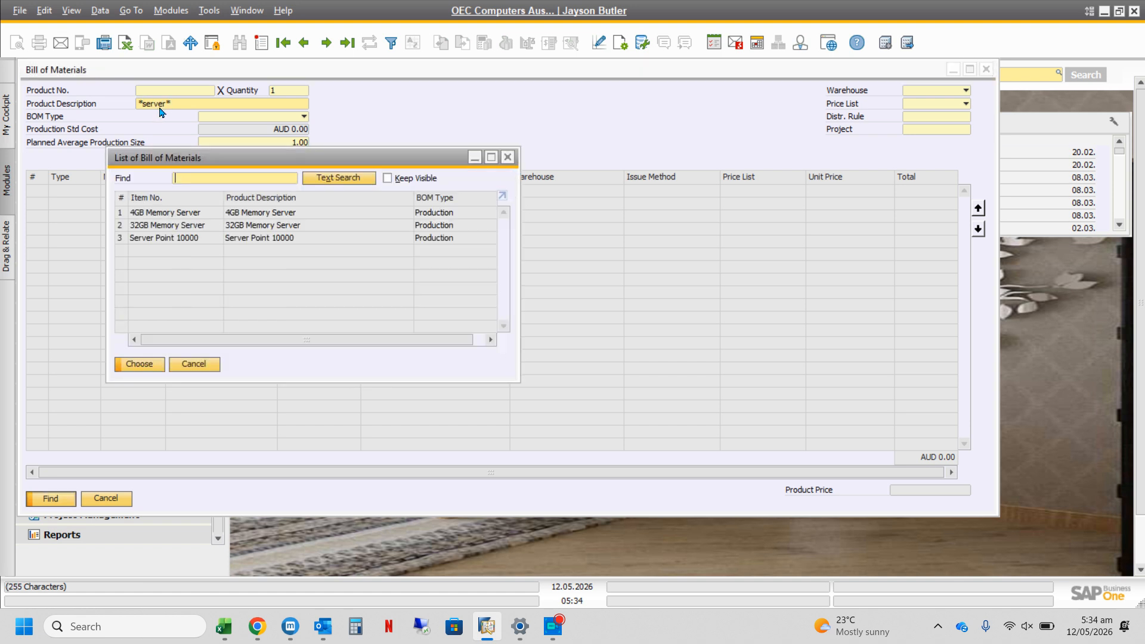
pyautogui.doubleClick(262, 213)
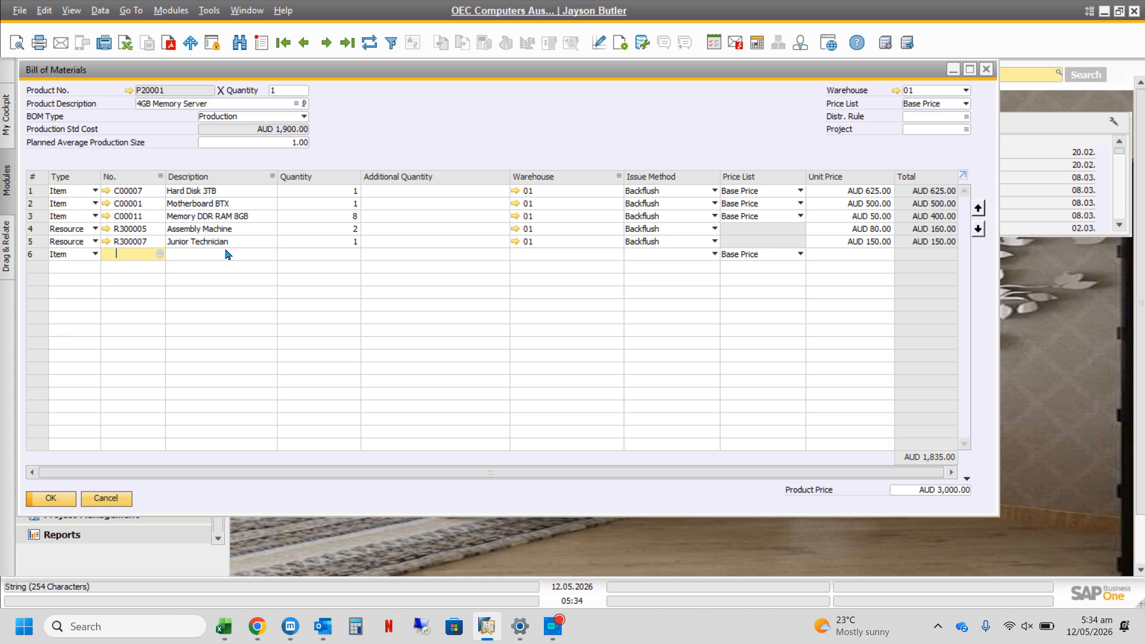
pyautogui.click(982, 67)
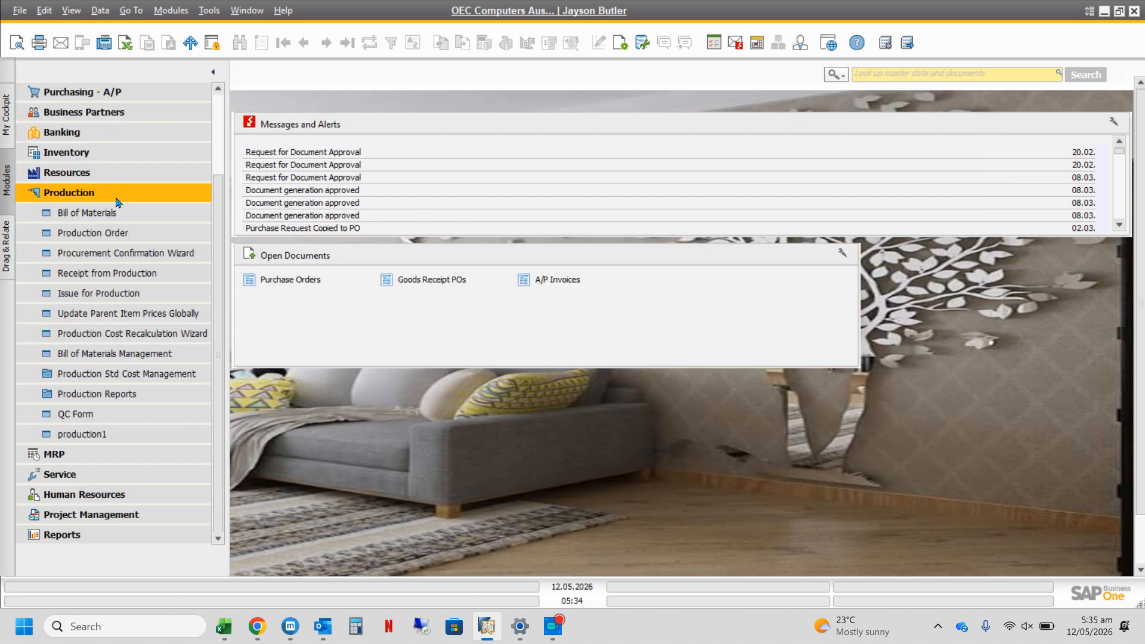
# Step: Open the Item Master Data form from Inventory, maximize it, and switch it to adding a new item
pyautogui.click(100, 193)
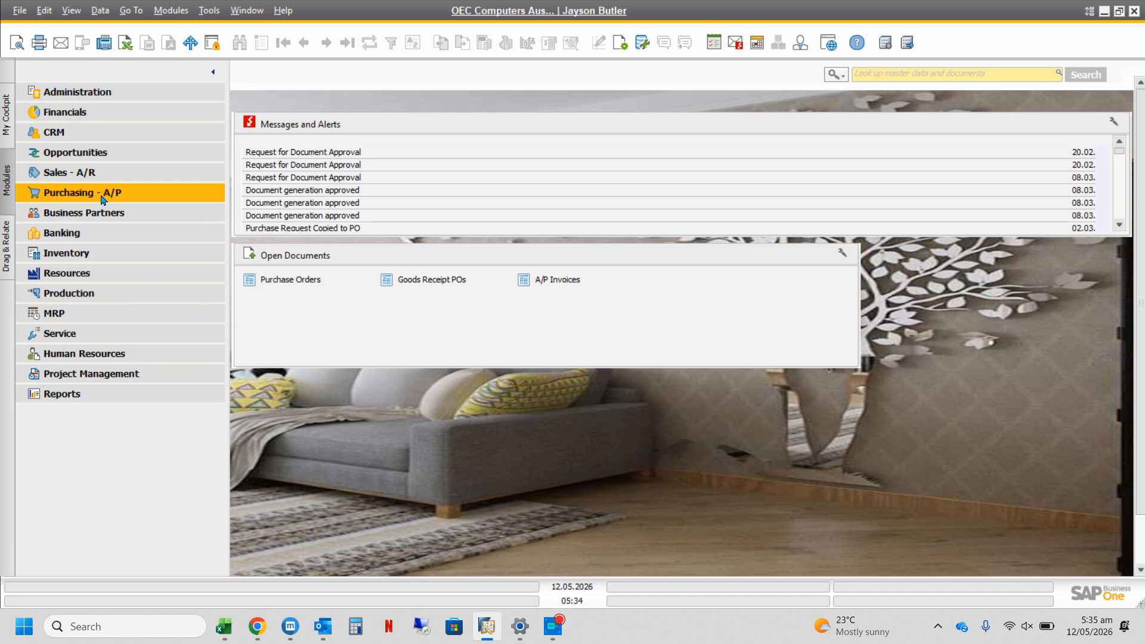
pyautogui.click(85, 253)
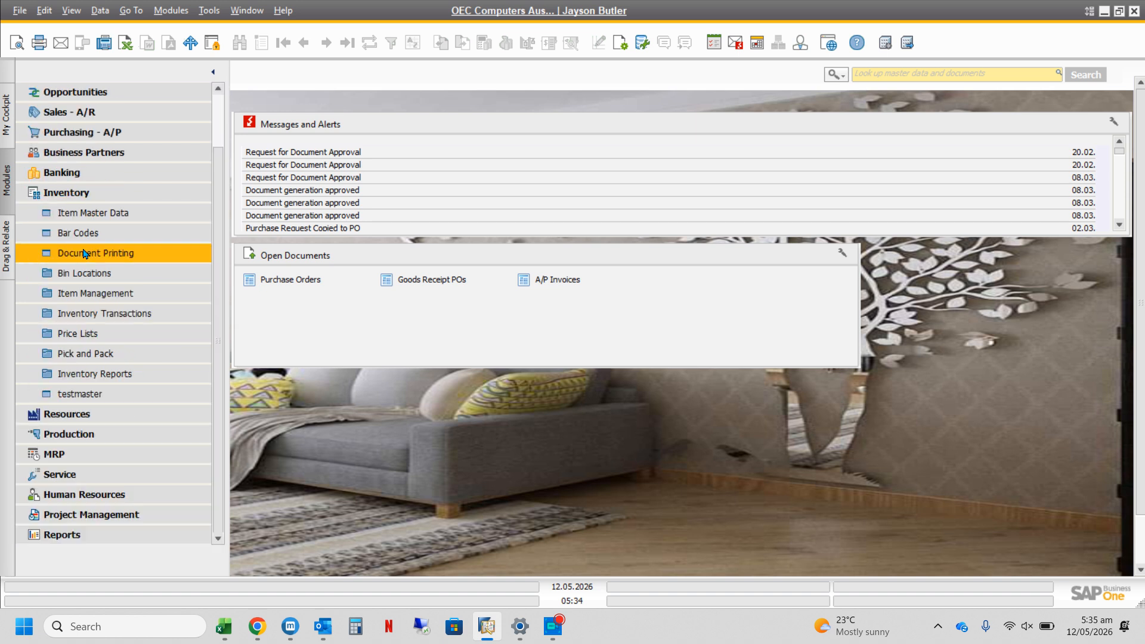
pyautogui.click(90, 216)
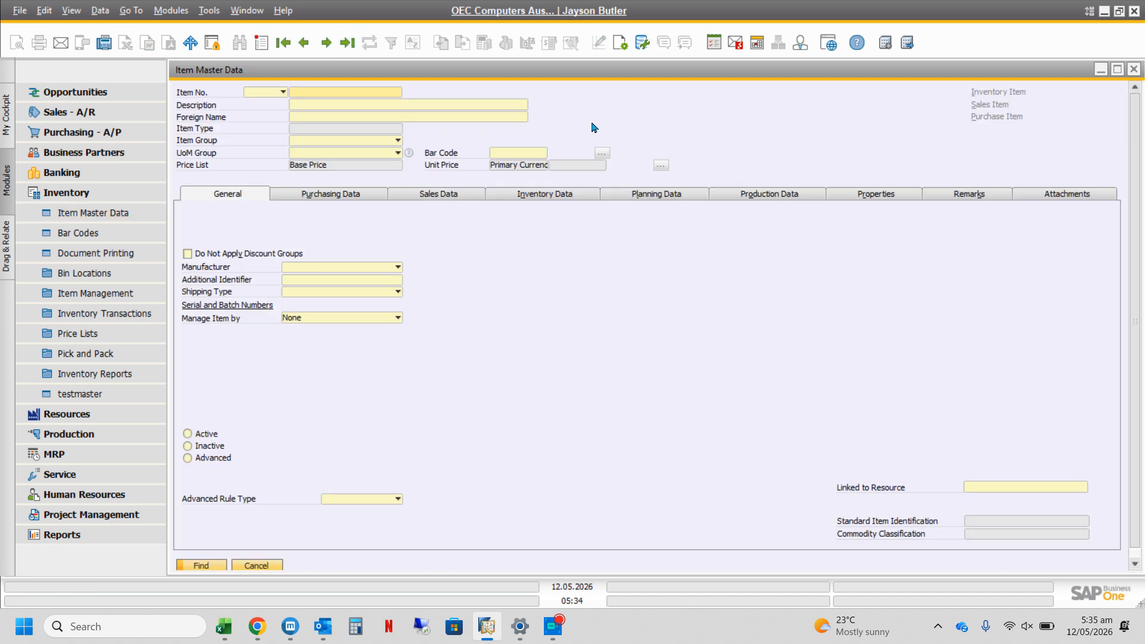
pyautogui.doubleClick(556, 69)
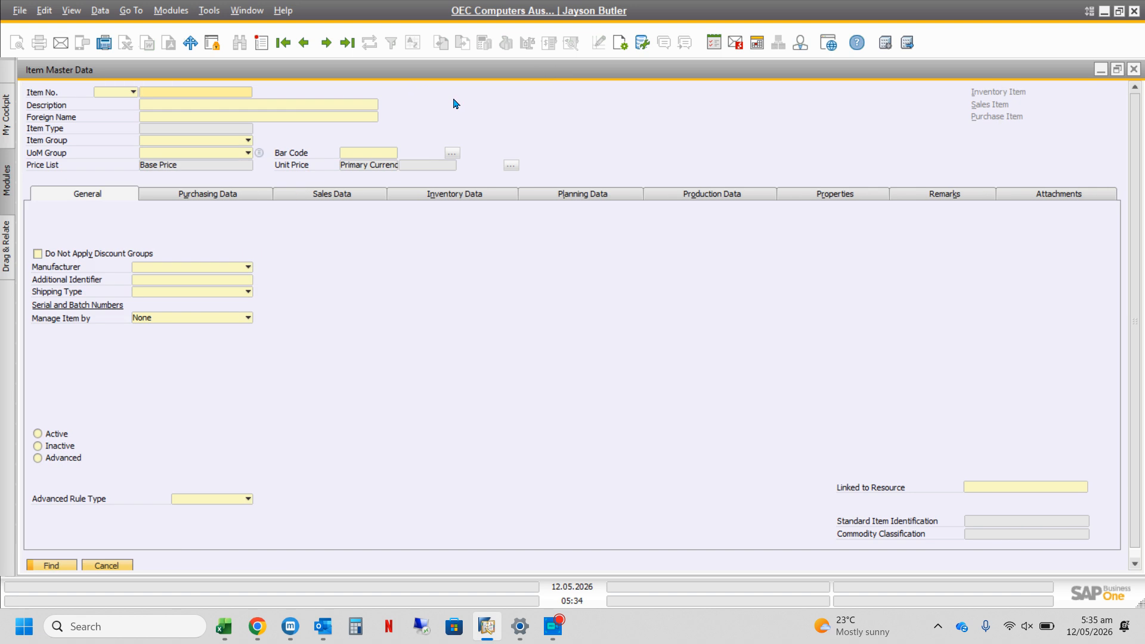
pyautogui.hotkey('ctrl', 'a')
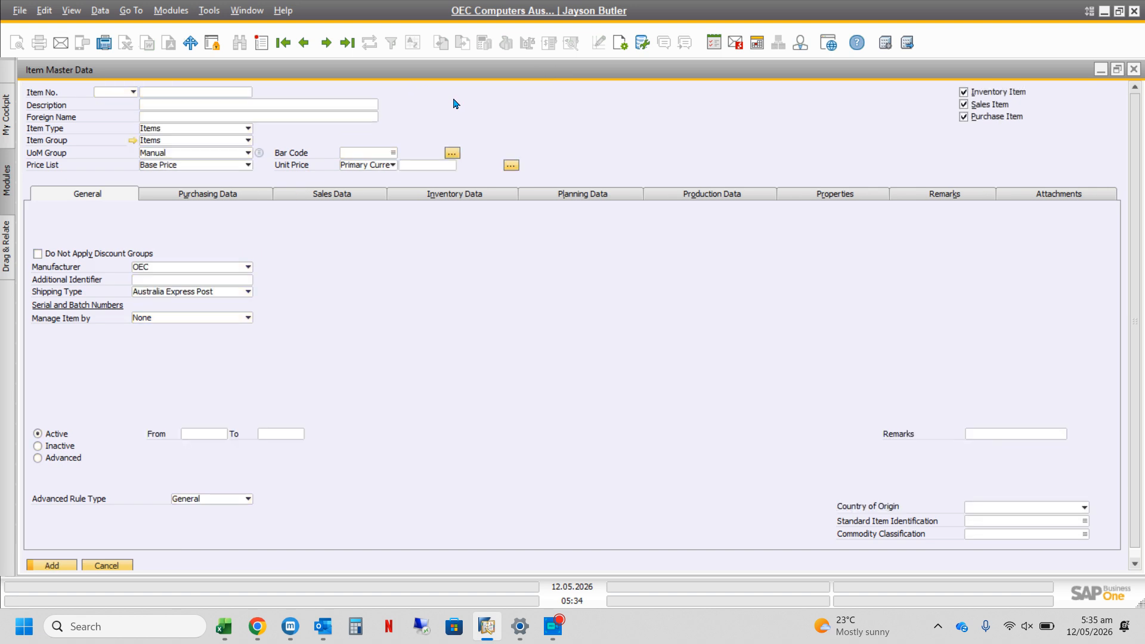
# Step: Assign the new item to the RM-DM numbering series and enter the description Parent A
pyautogui.click(133, 93)
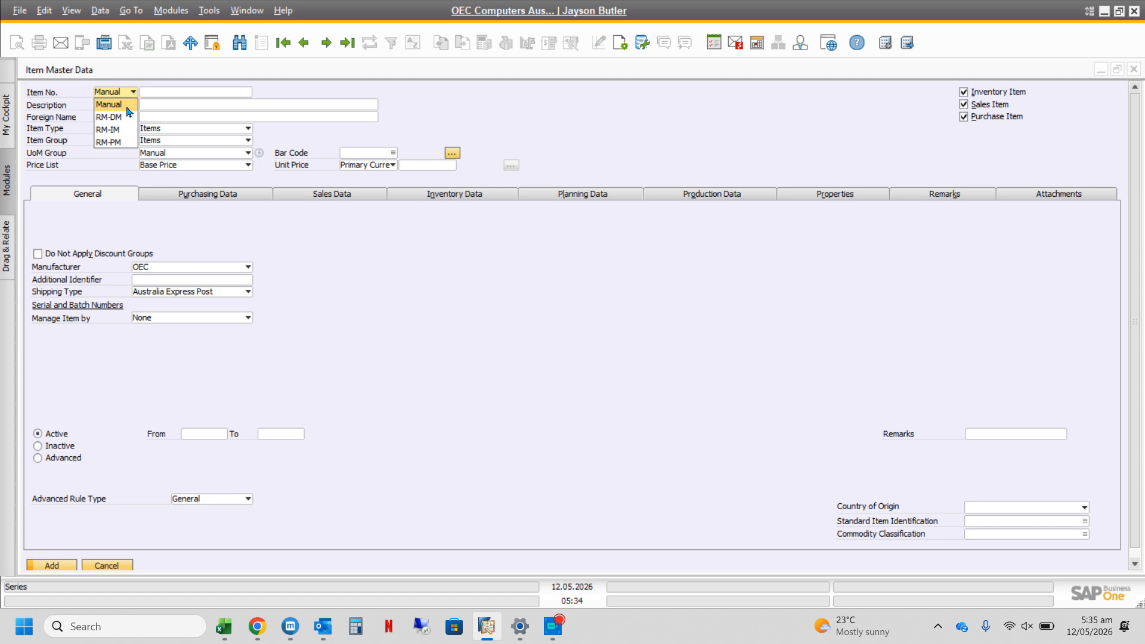
pyautogui.click(109, 117)
pyautogui.click(156, 106)
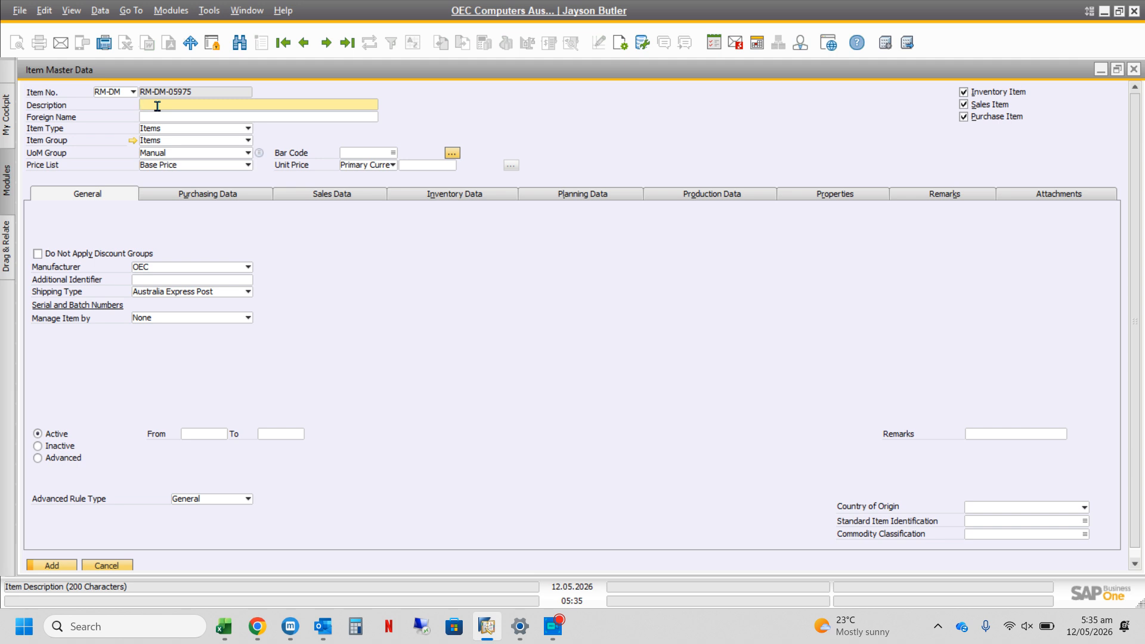
pyautogui.write('Parent A')
pyautogui.click(467, 263)
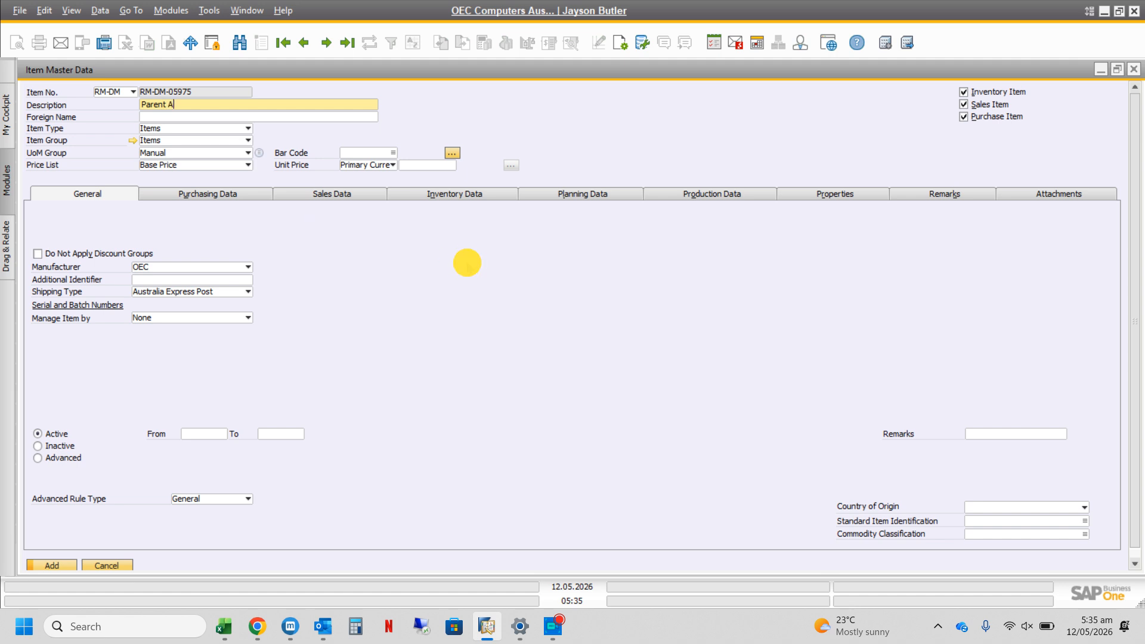
# Step: Set the procurement method to Make in Parent A's planning data
pyautogui.click(603, 194)
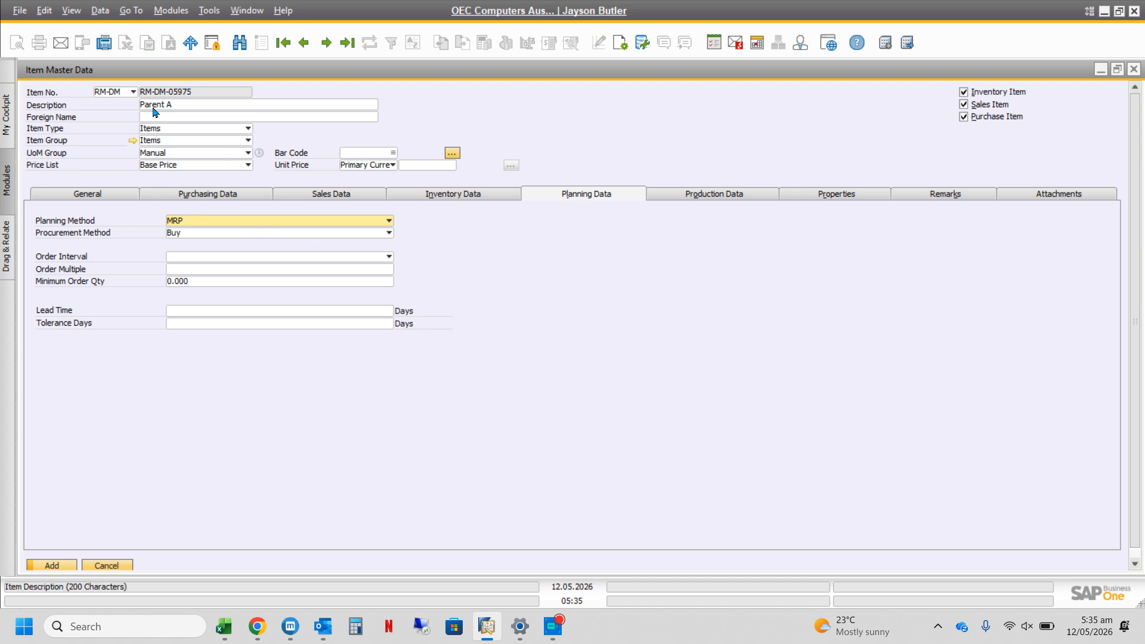
pyautogui.click(284, 236)
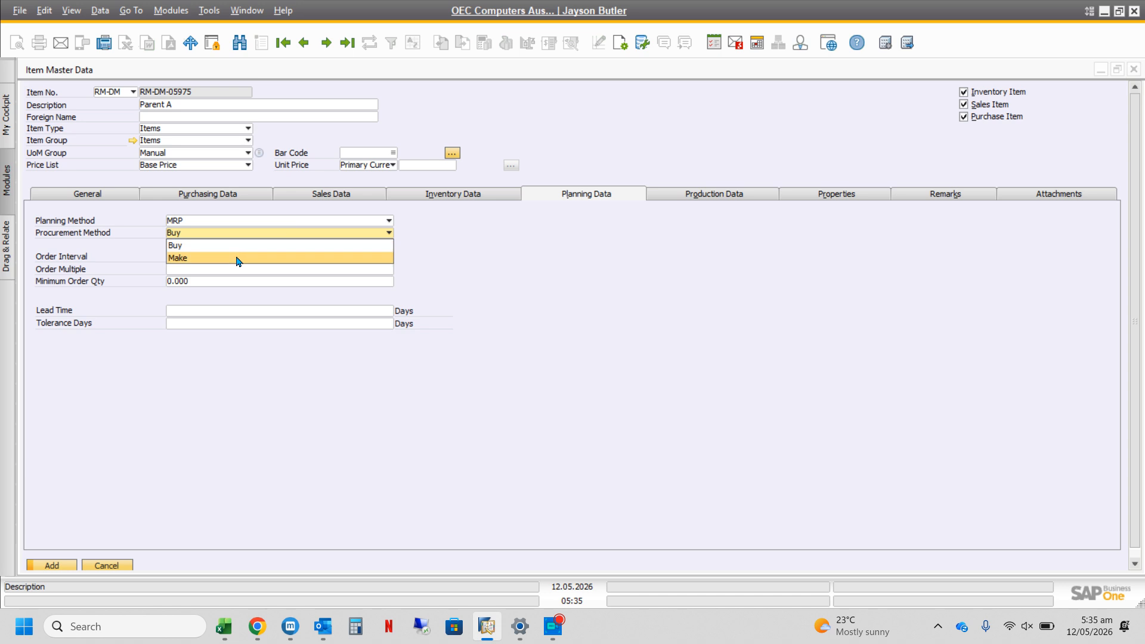
pyautogui.click(238, 258)
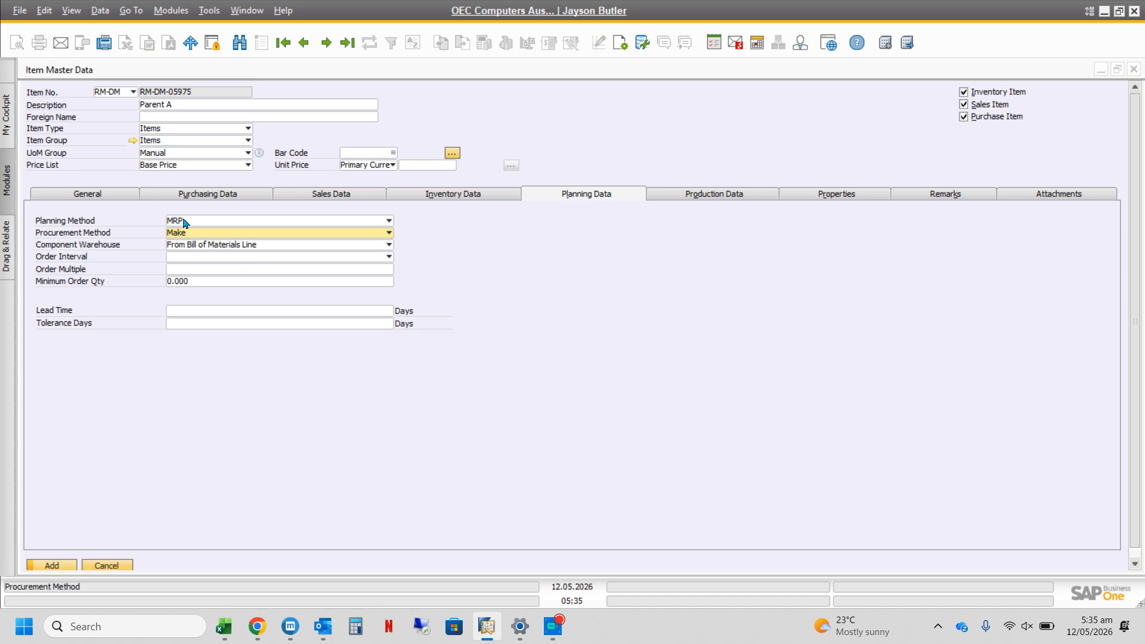
# Step: Change Parent A's UoM group to Mtr, accept the change, and add the item
pyautogui.click(231, 155)
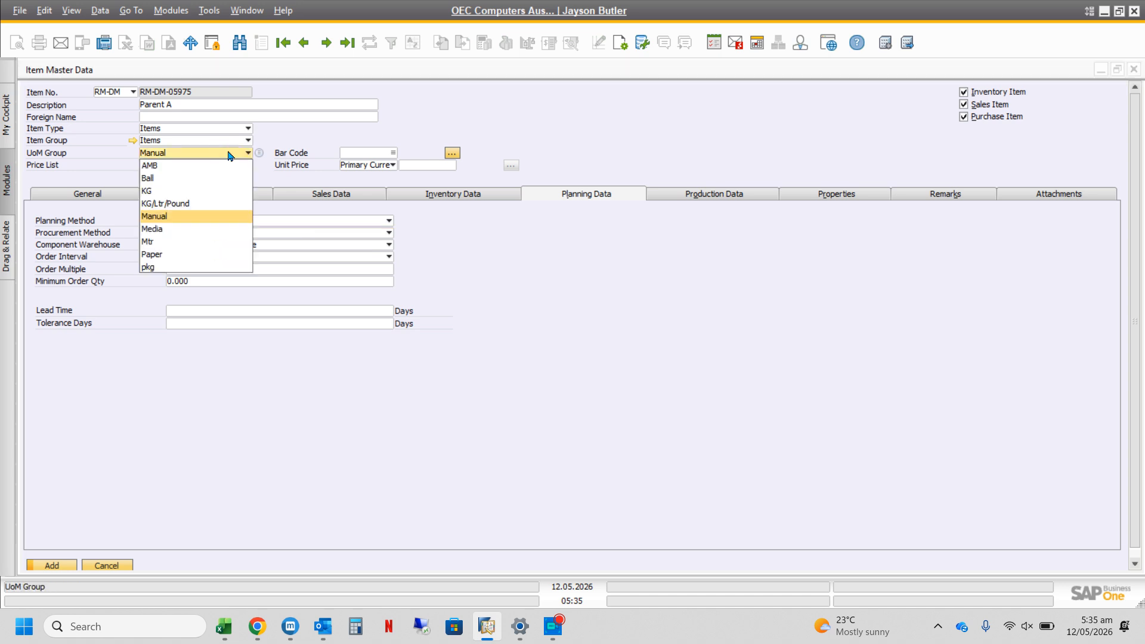
pyautogui.click(176, 241)
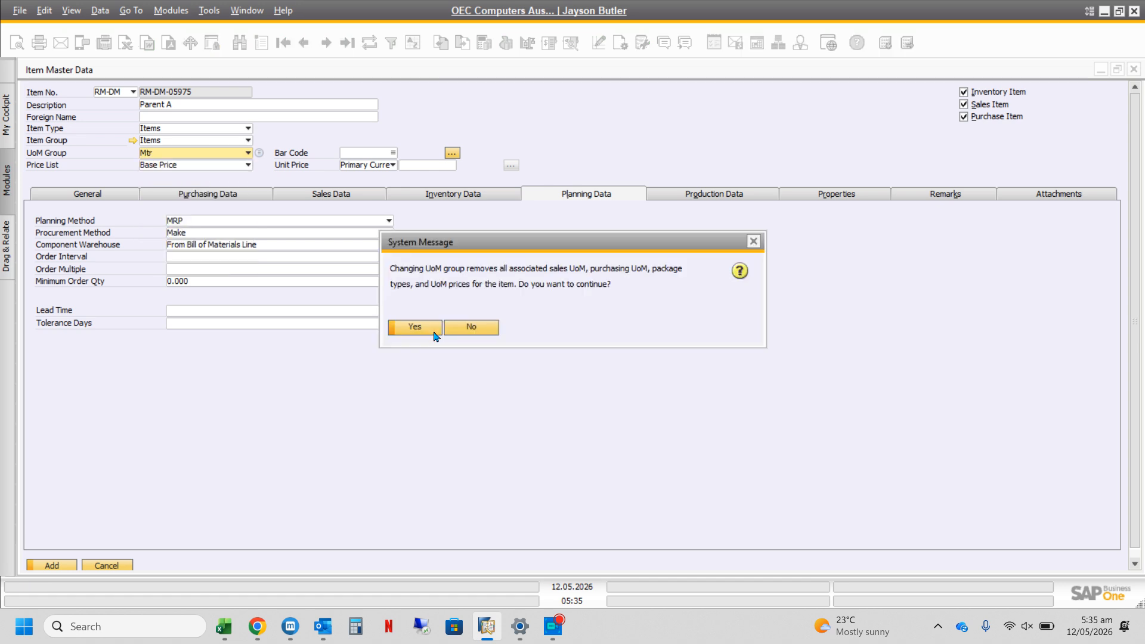
pyautogui.click(431, 329)
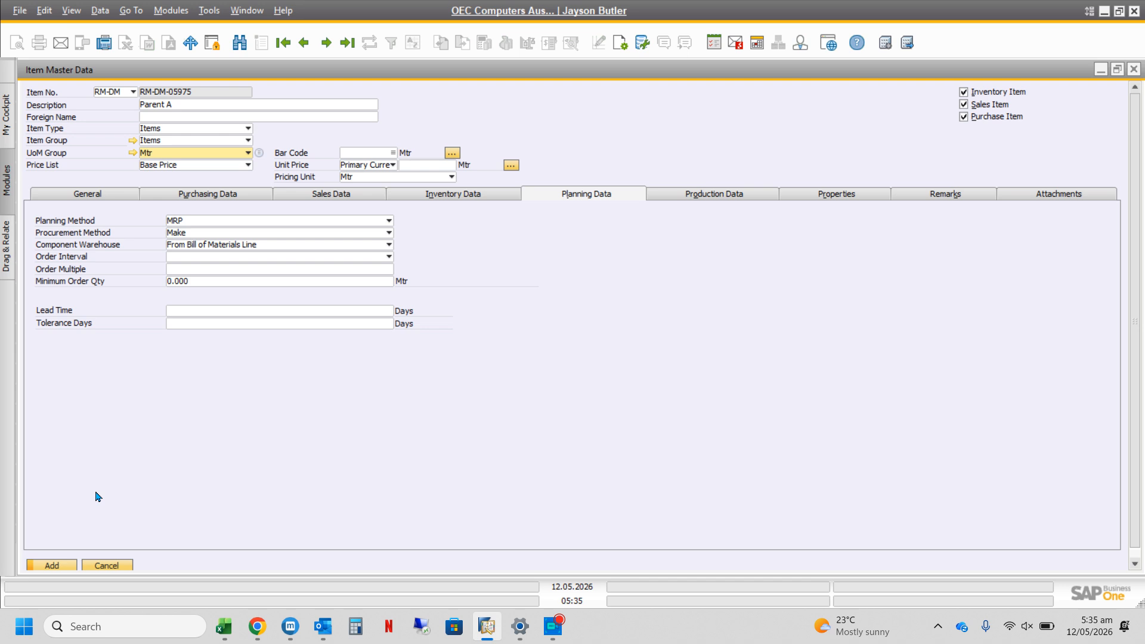
pyautogui.click(55, 565)
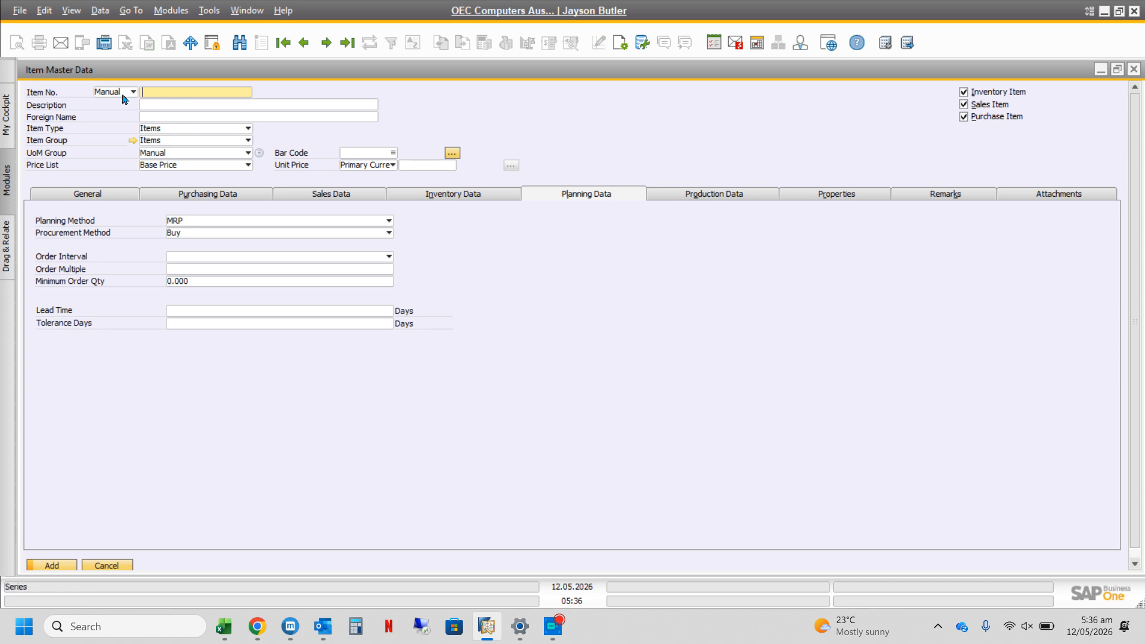
# Step: Begin another item in the RM-DM numbering series with the description Child 1
pyautogui.click(114, 92)
pyautogui.click(117, 118)
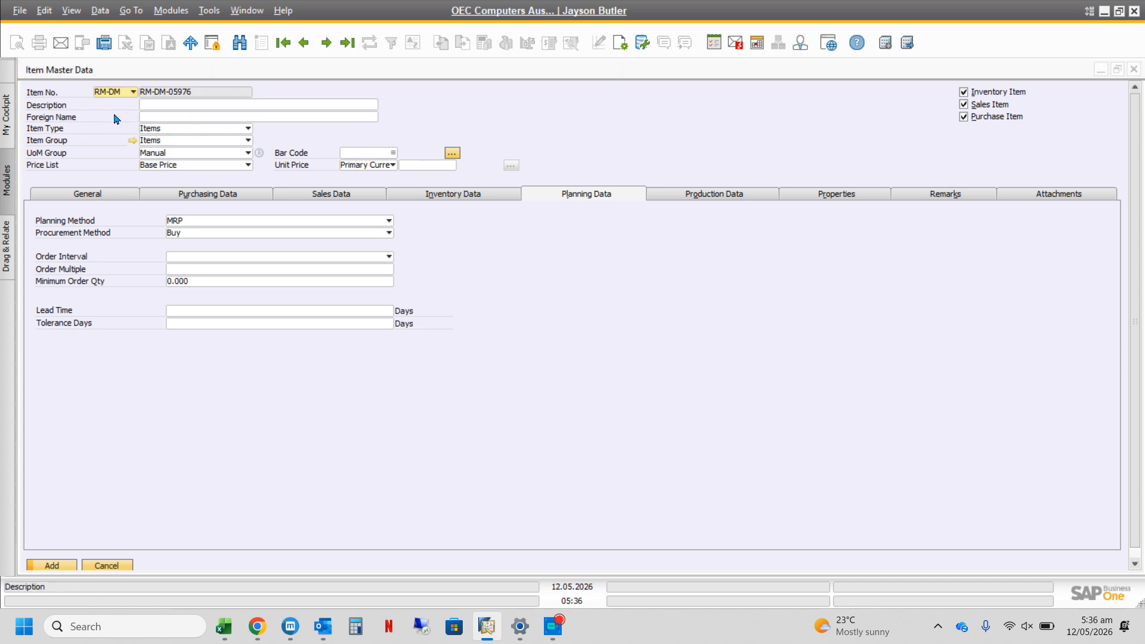
pyautogui.click(164, 104)
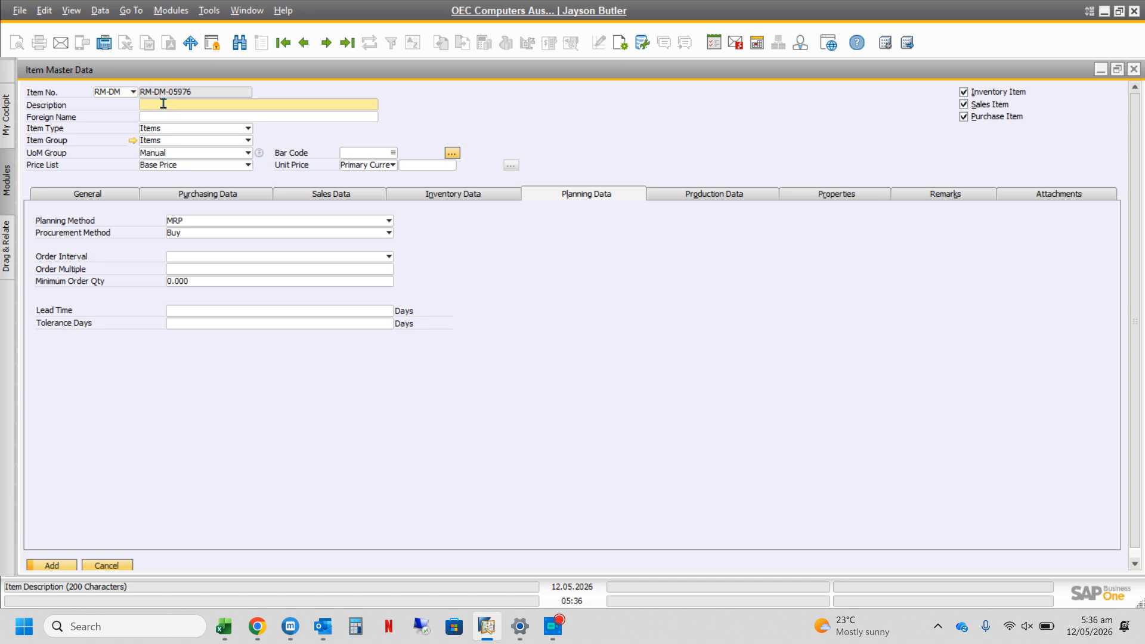
pyautogui.write('Child 1')
# Step: Change Child 1's UoM group to KG, accept the change, and add the item
pyautogui.click(200, 156)
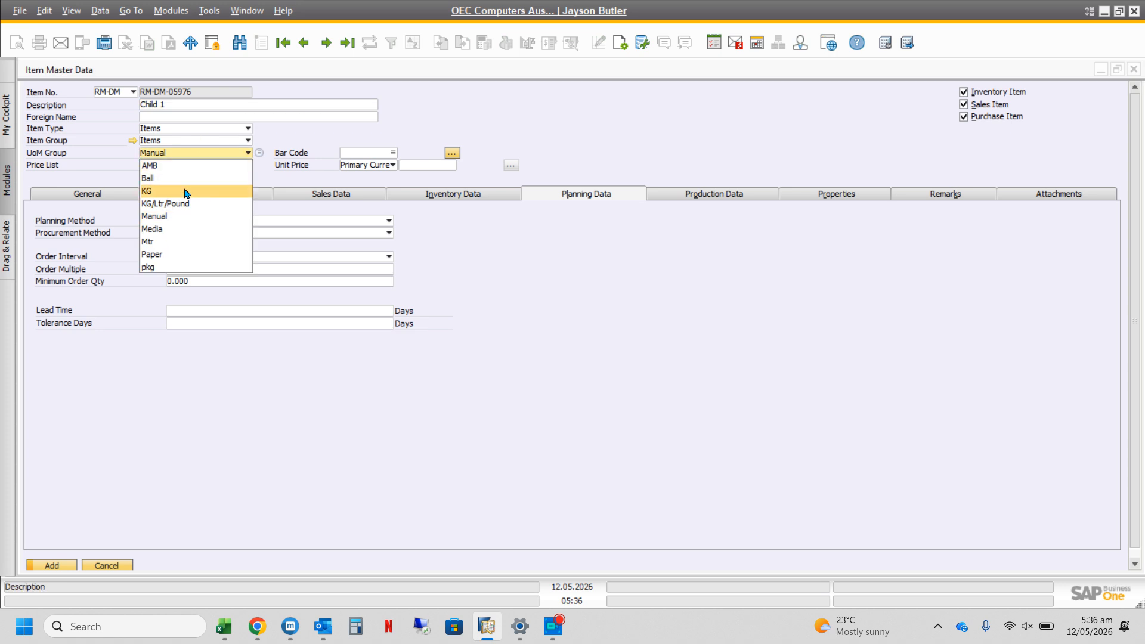
pyautogui.click(187, 192)
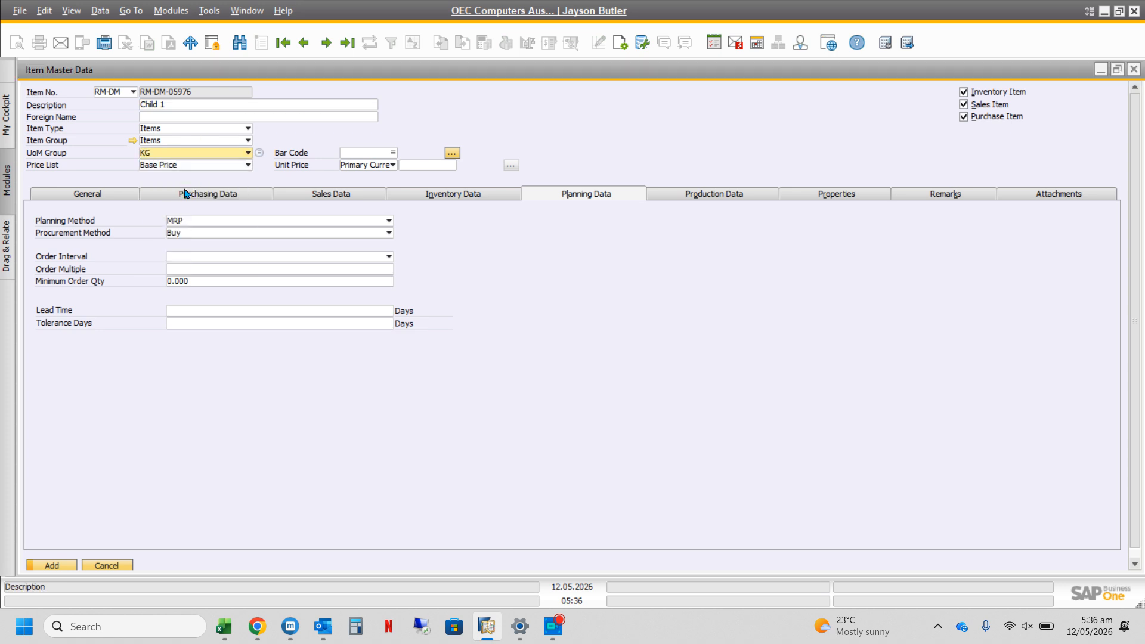
pyautogui.click(414, 327)
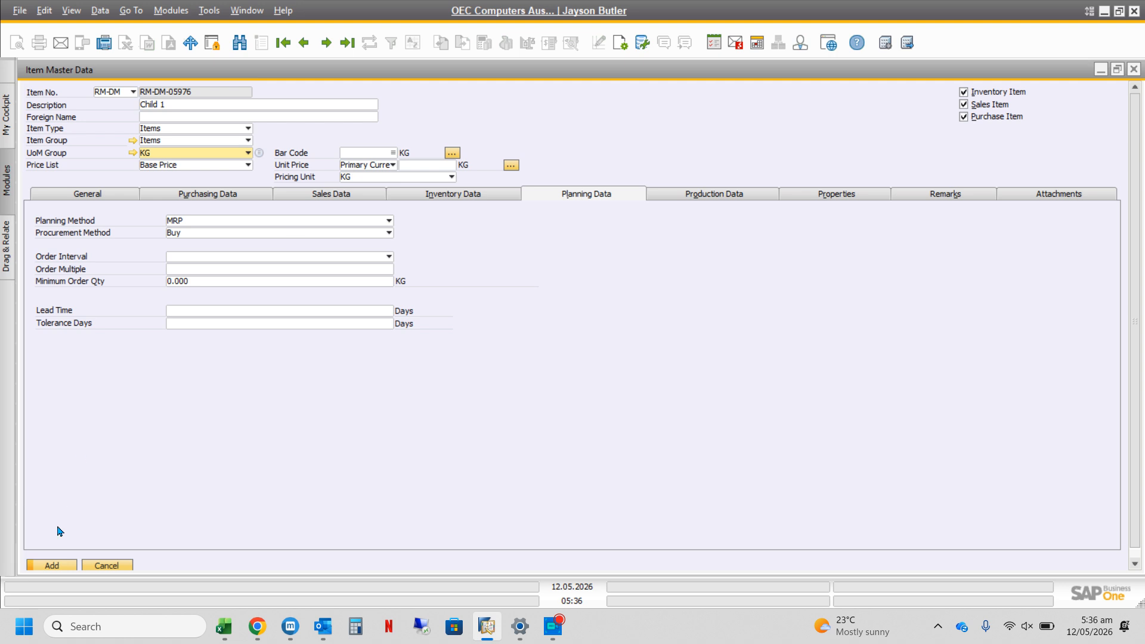
pyautogui.click(50, 565)
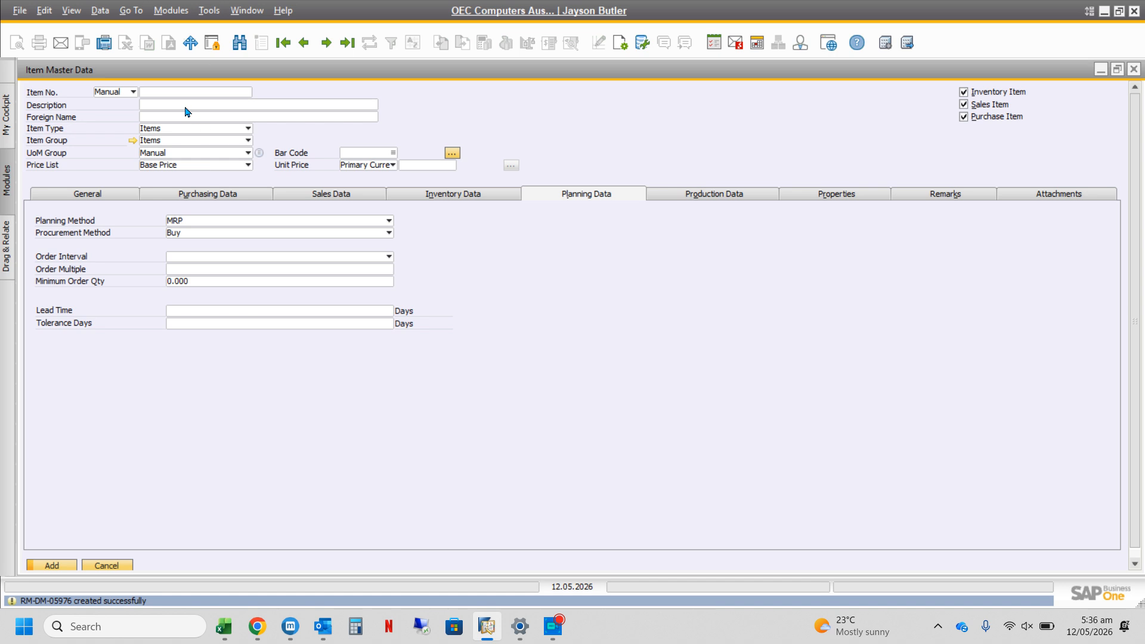
# Step: Begin a further item in the RM-DM numbering series with the description Child 2
pyautogui.click(133, 91)
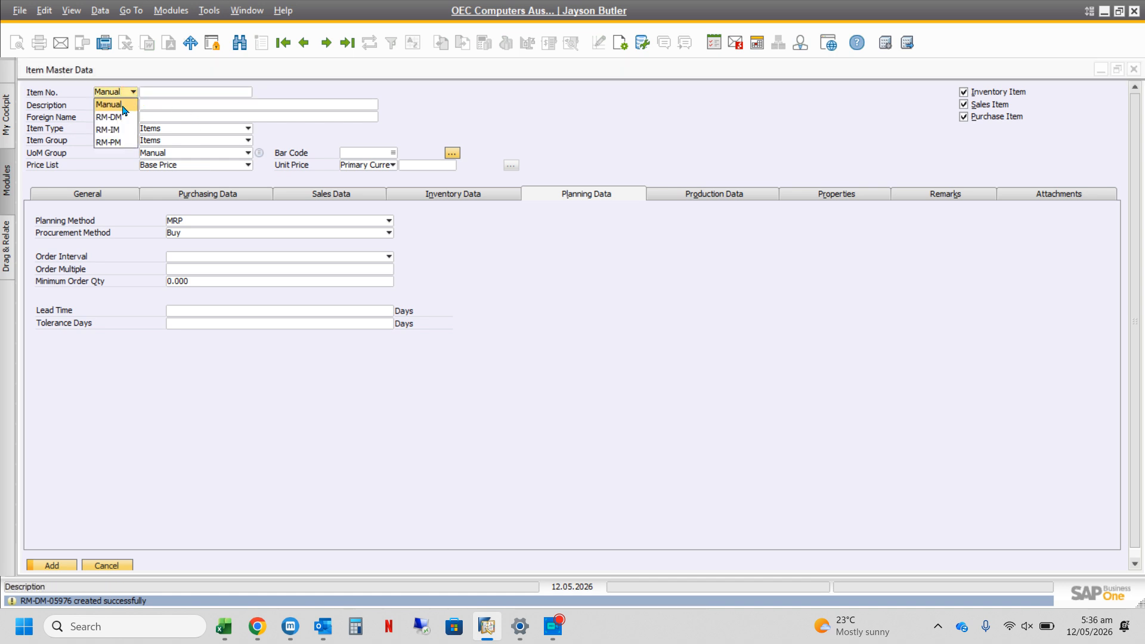
pyautogui.click(118, 117)
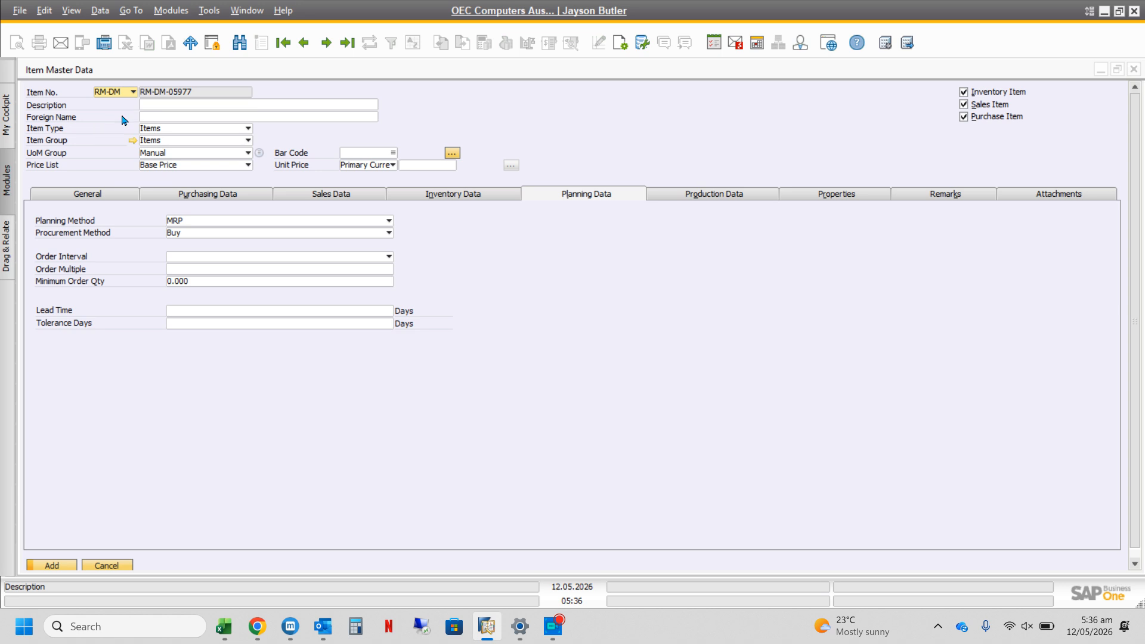
pyautogui.click(161, 105)
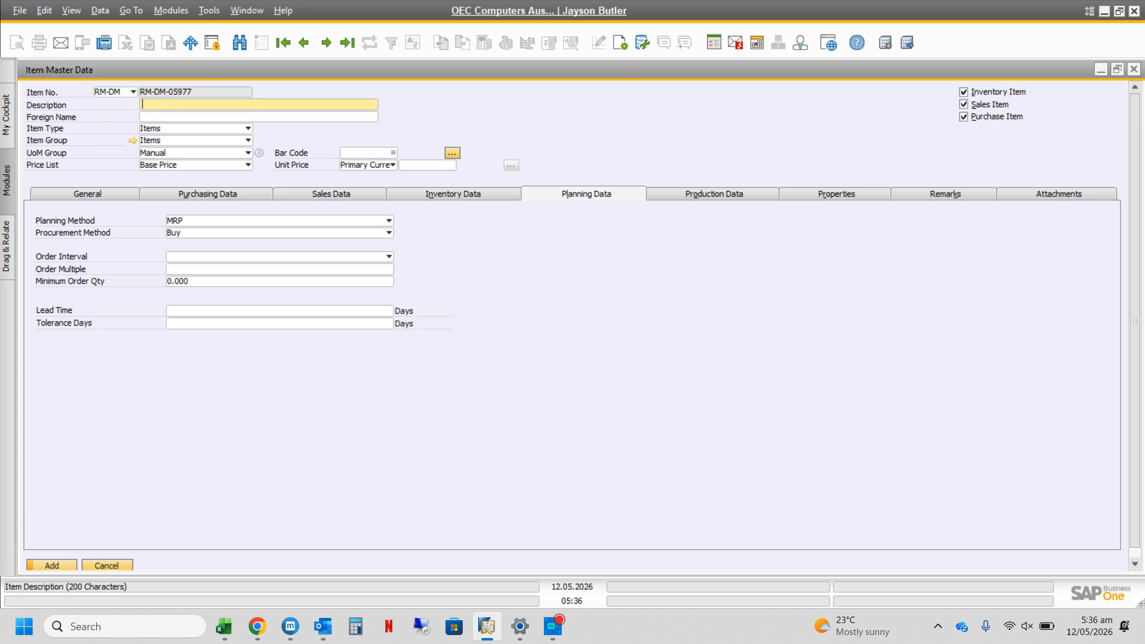
pyautogui.write('Child 2')
# Step: Set the procurement method to Make in Child 2's planning data
pyautogui.click(305, 234)
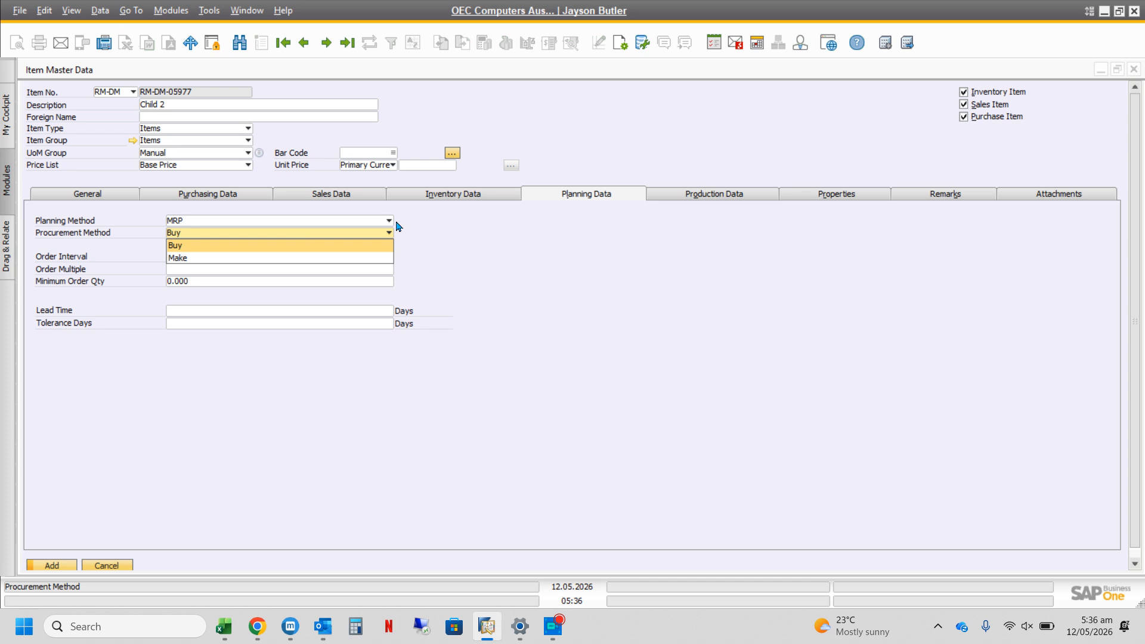
pyautogui.click(488, 239)
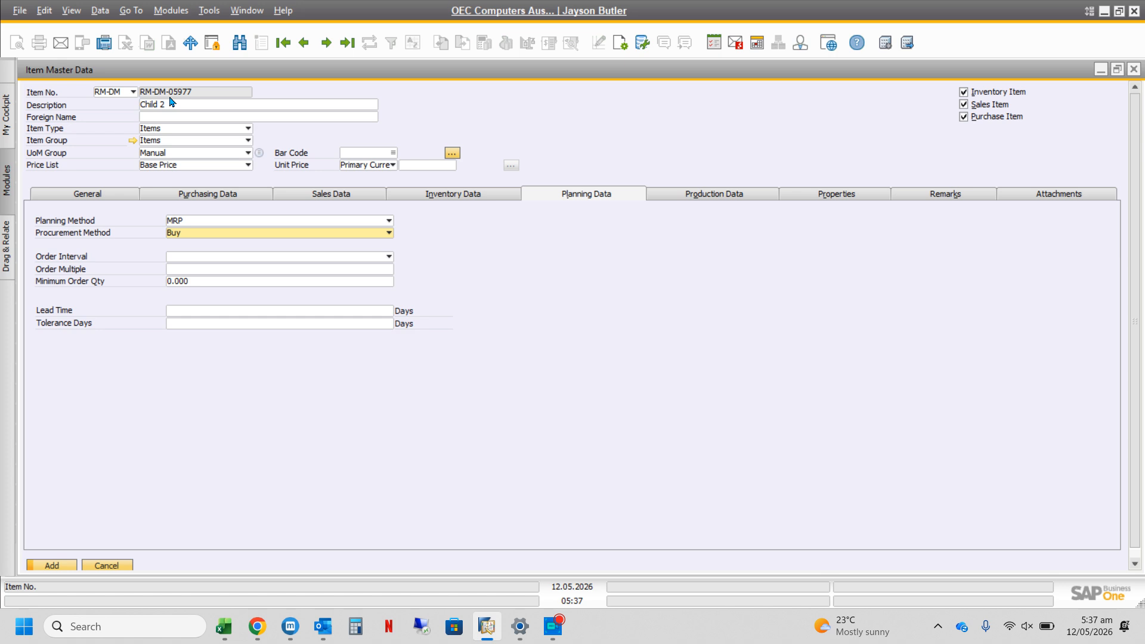
pyautogui.click(259, 233)
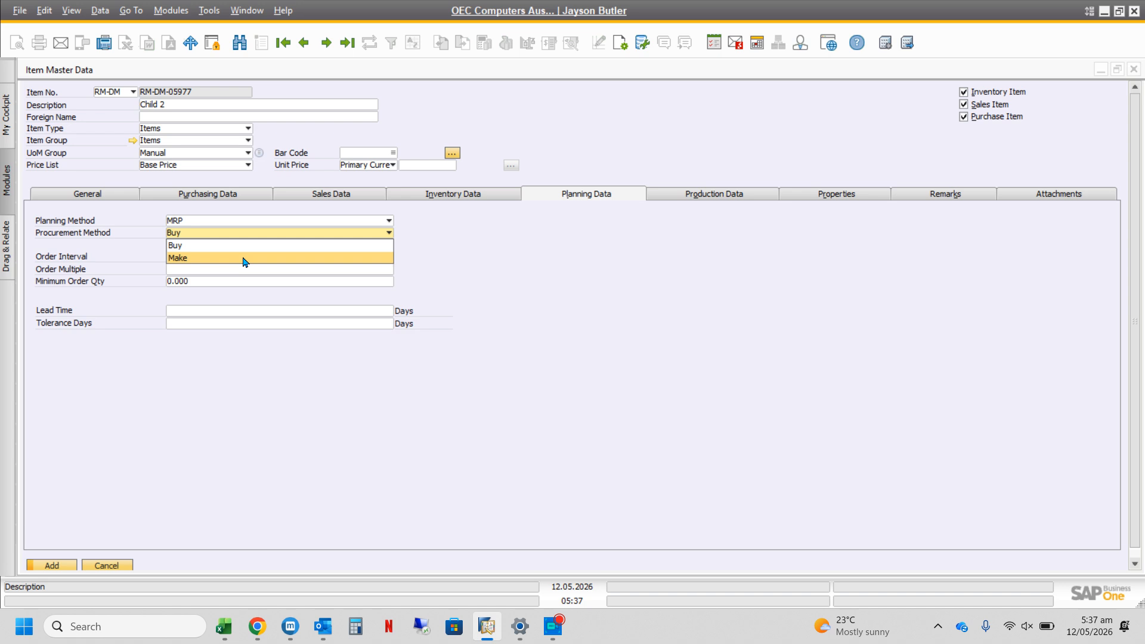
pyautogui.click(245, 258)
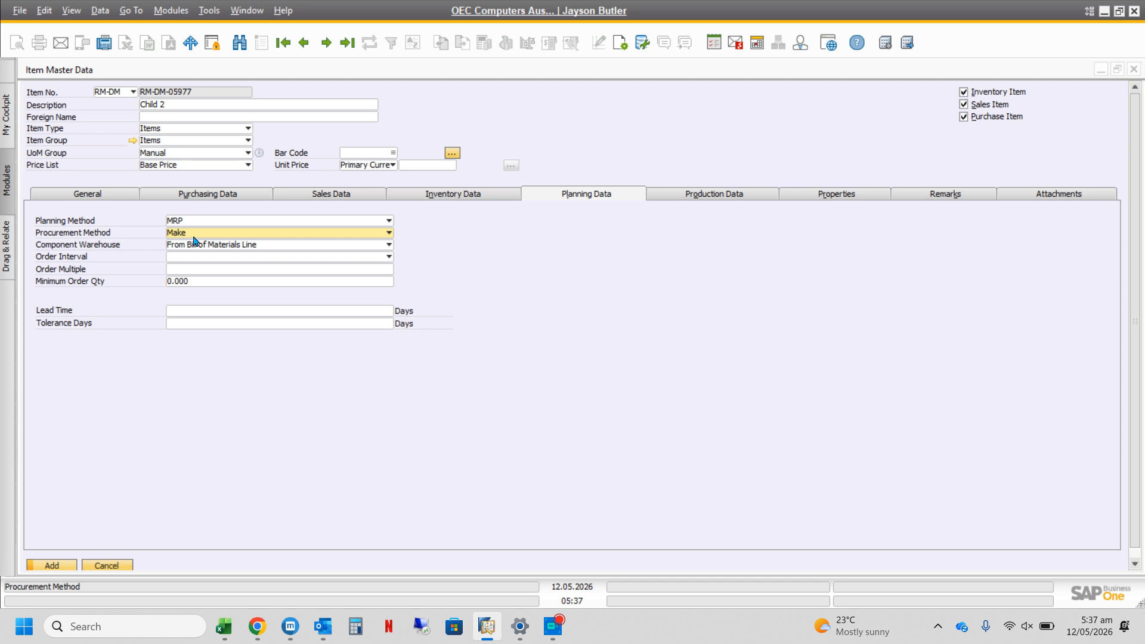
# Step: Change Child 2's UoM group to Mtr, accept the change, add the item, and close the item master data
pyautogui.click(223, 156)
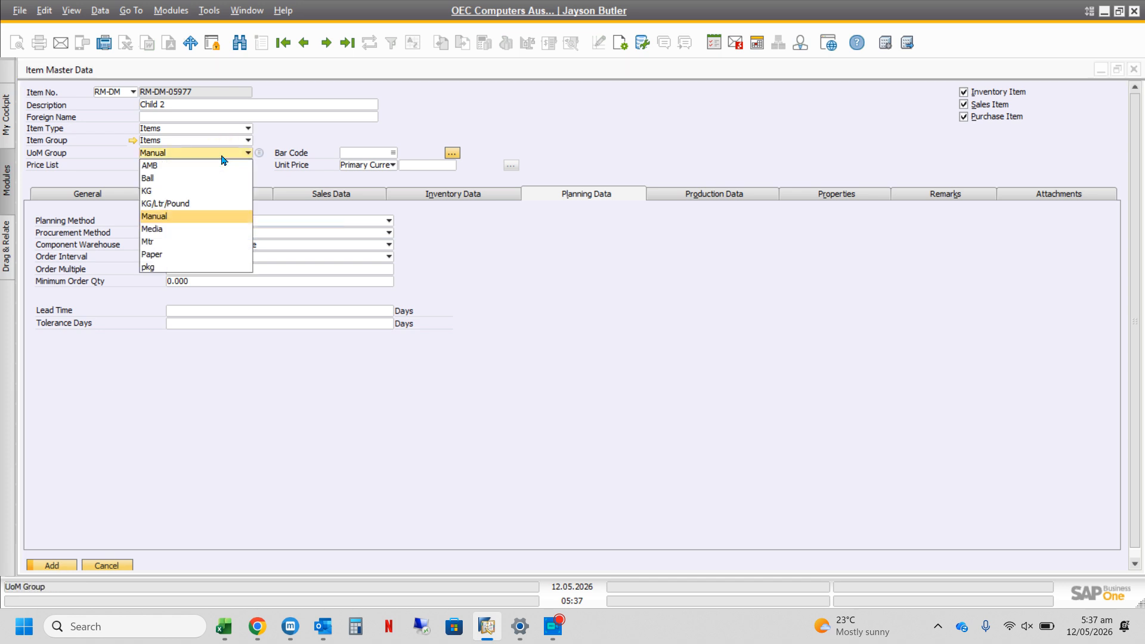
pyautogui.click(156, 241)
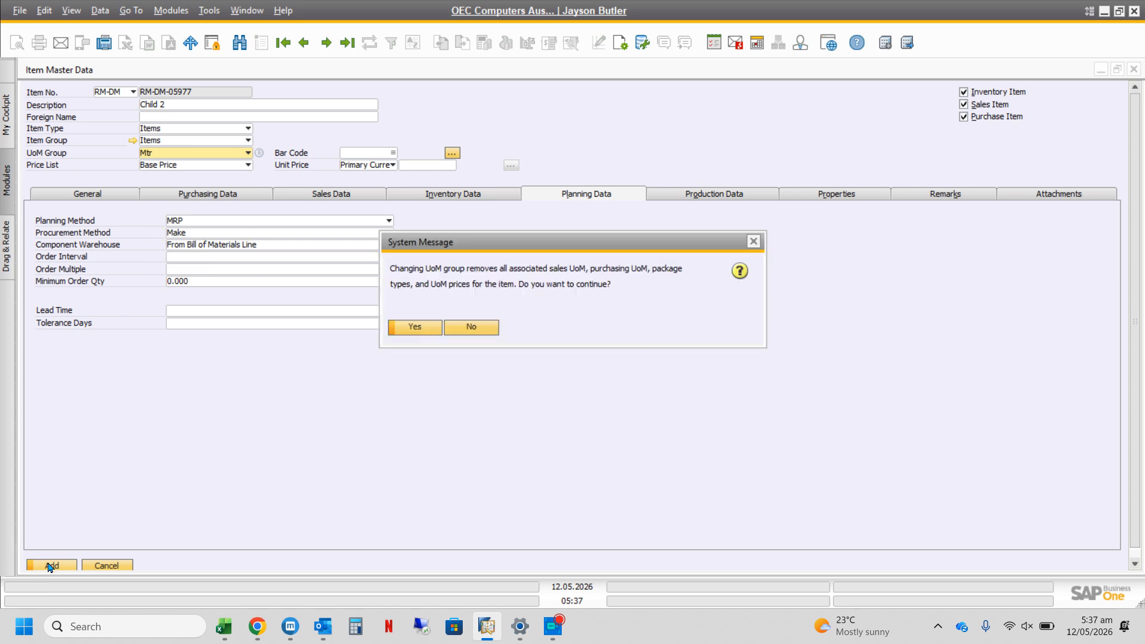
pyautogui.click(416, 329)
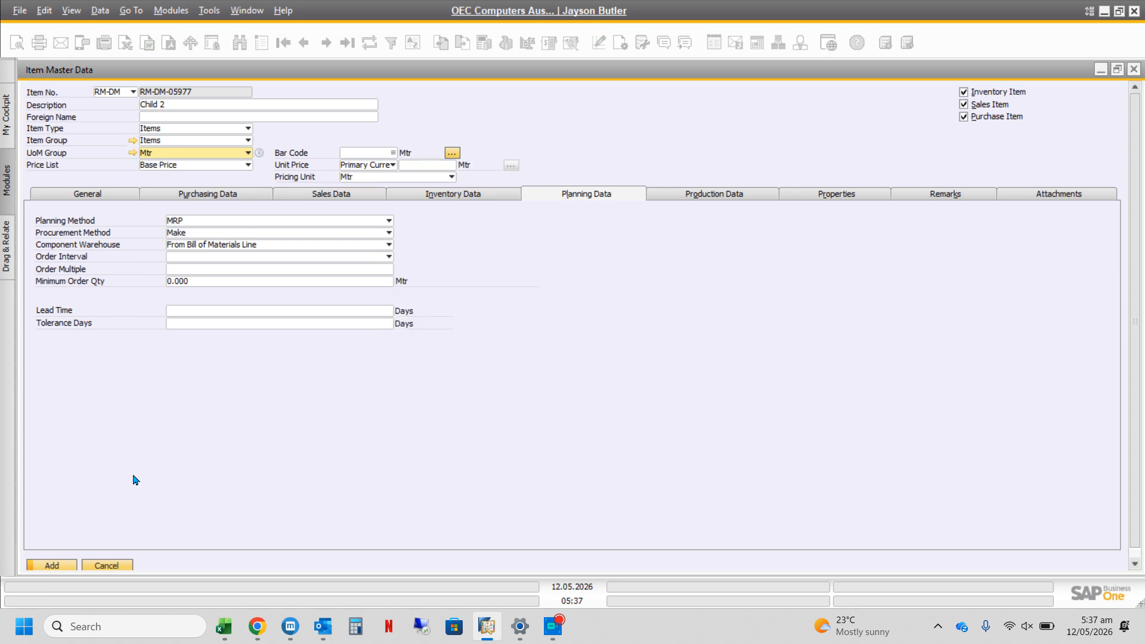
pyautogui.click(52, 565)
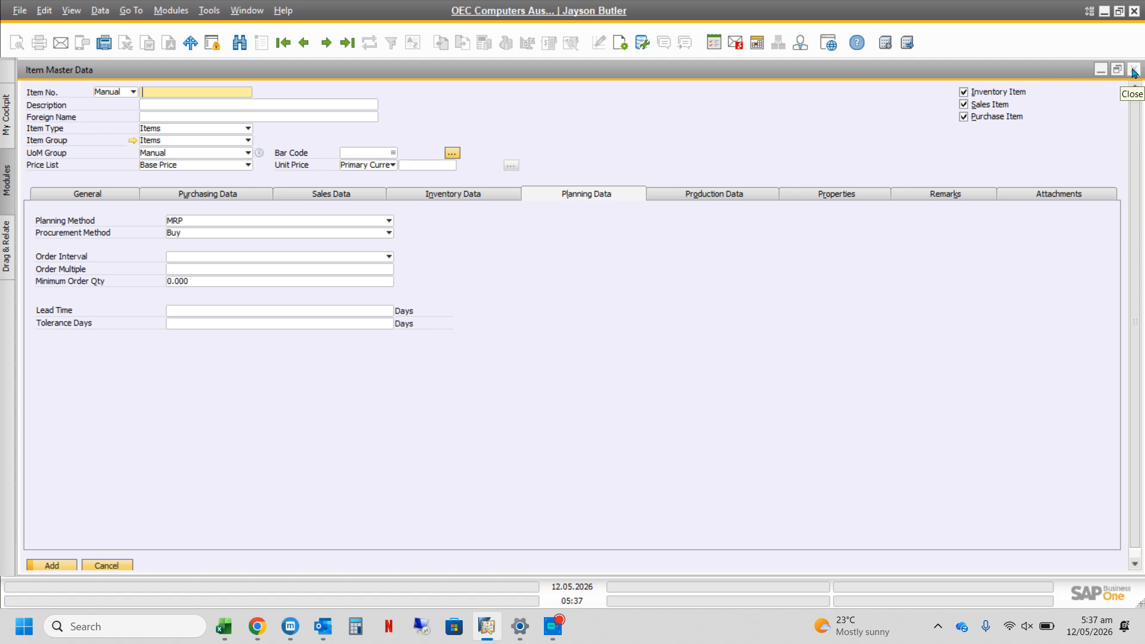
pyautogui.click(1134, 73)
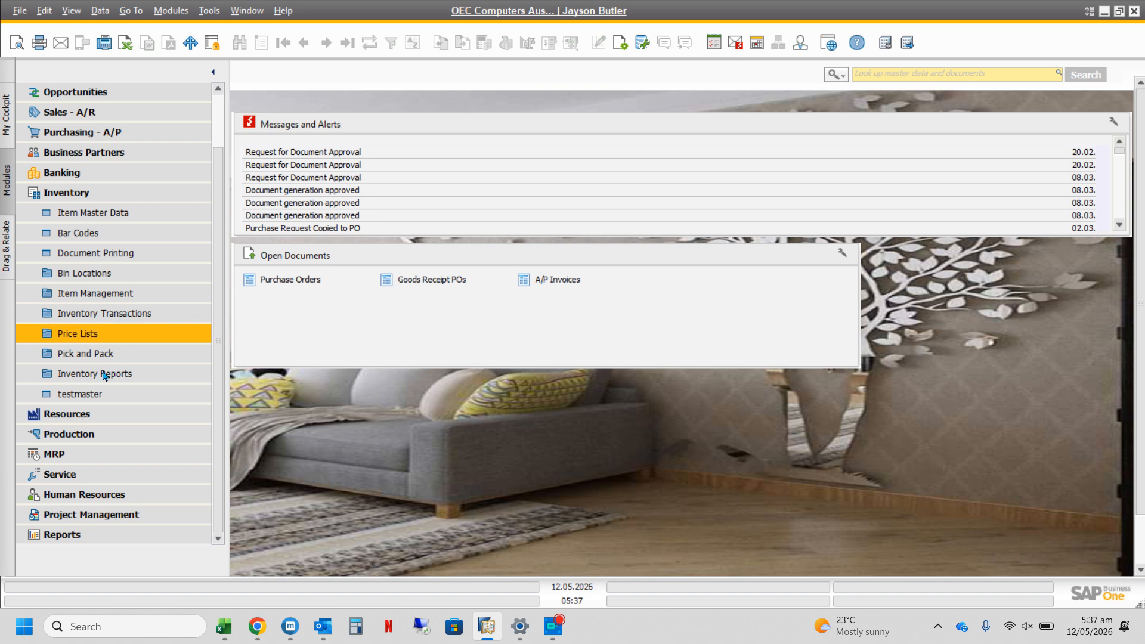
# Step: Open the production Bill of Materials form and start a new record at its product description
pyautogui.click(77, 434)
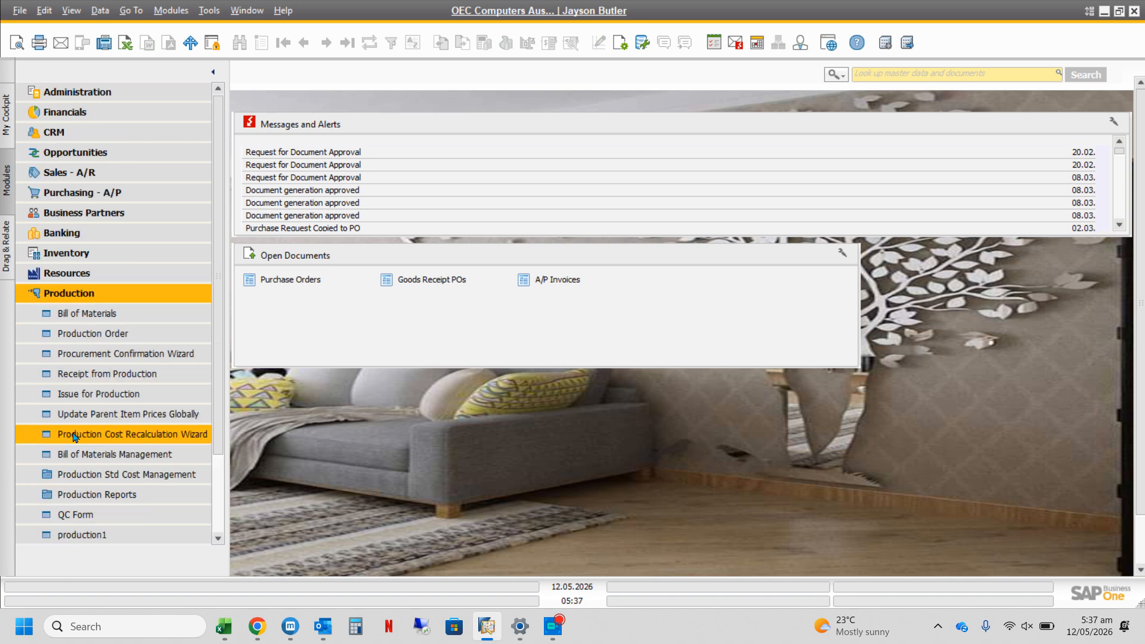
pyautogui.click(98, 312)
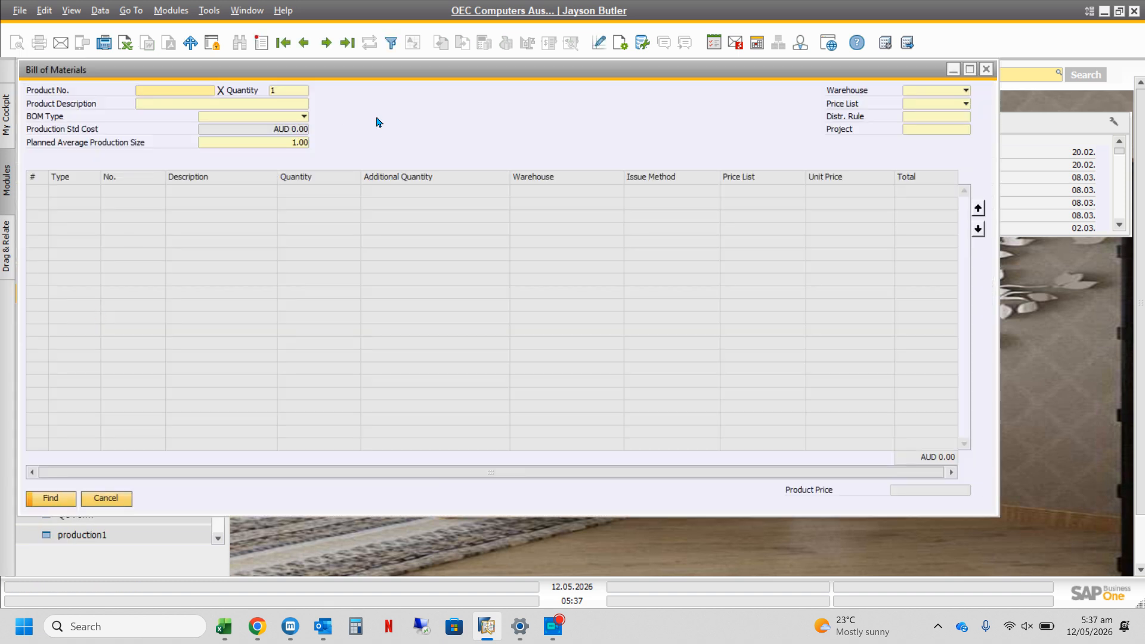
pyautogui.hotkey('ctrl', 'a')
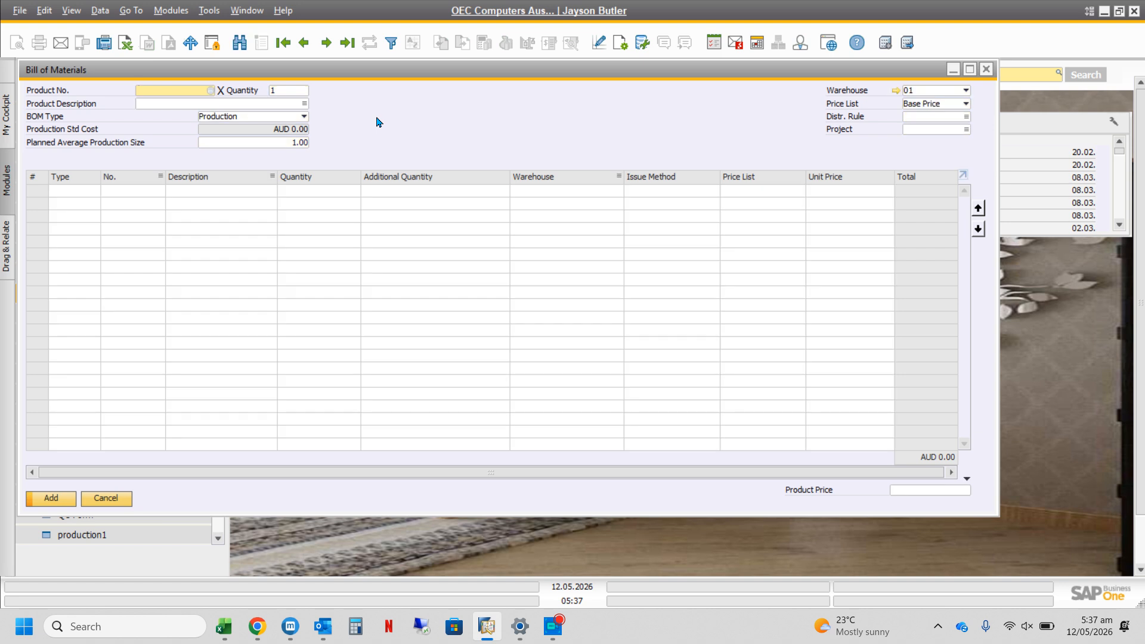
pyautogui.click(192, 104)
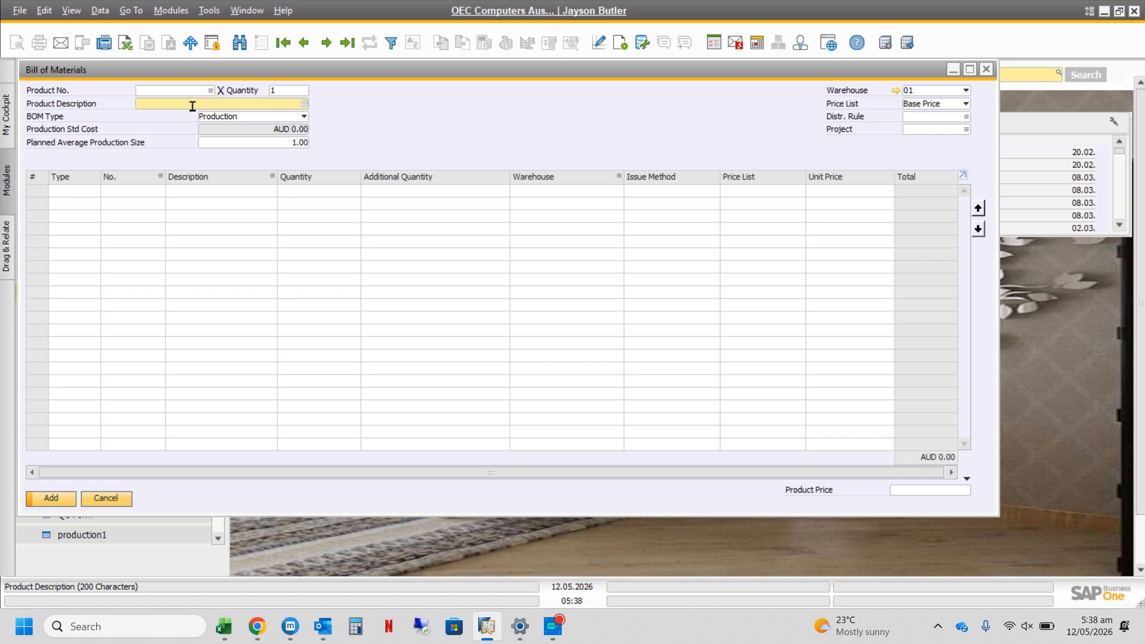
pyautogui.press('Tab')
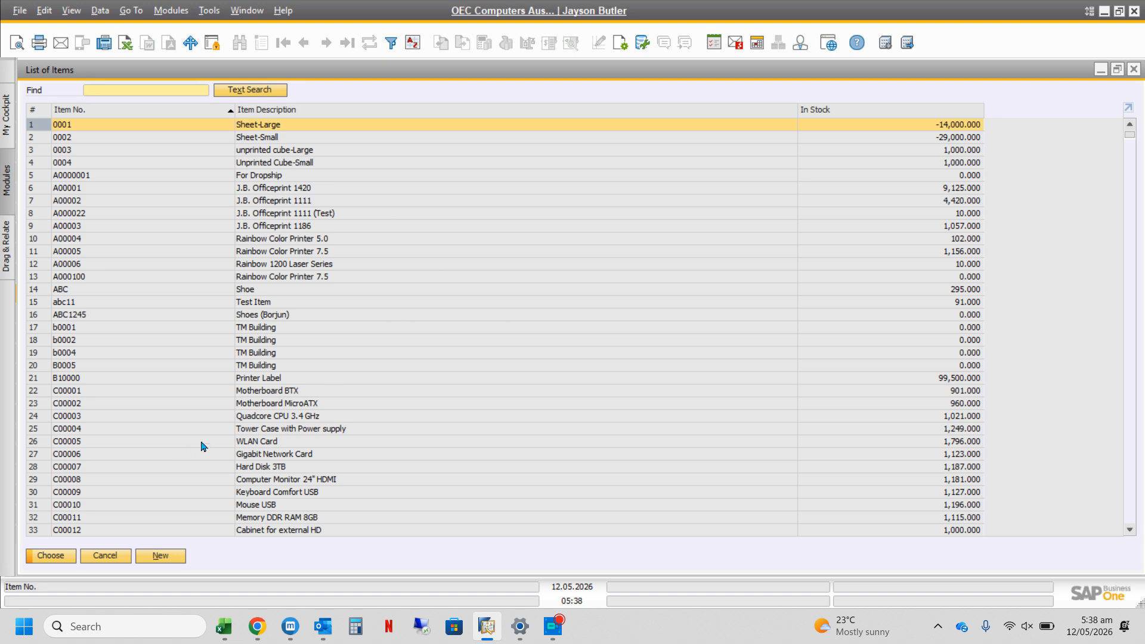
pyautogui.click(89, 556)
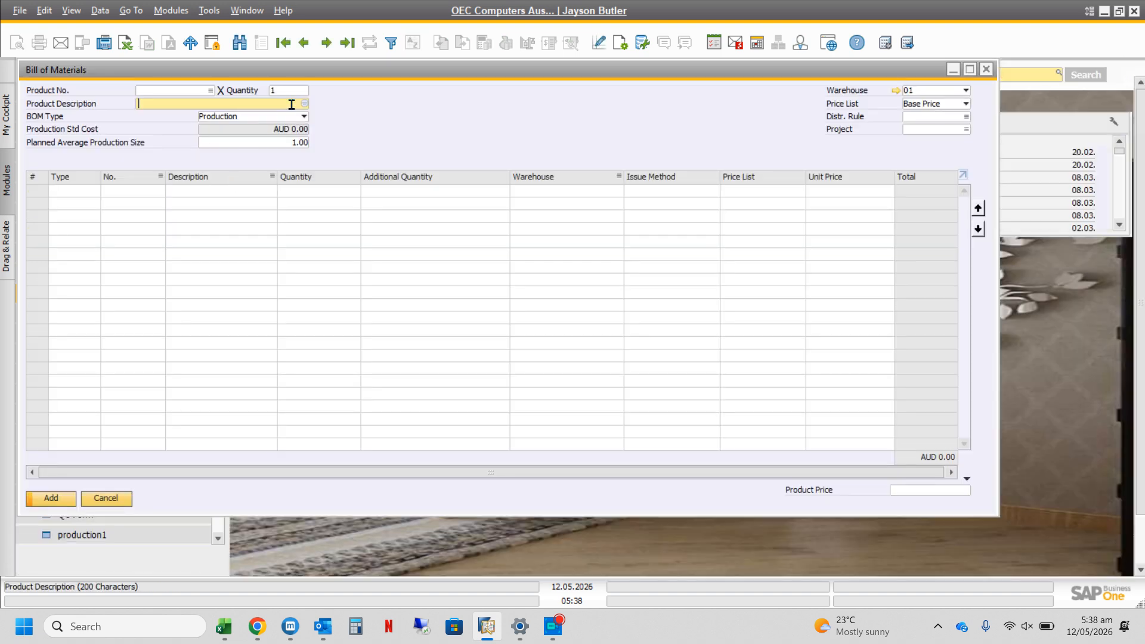
pyautogui.click(305, 107)
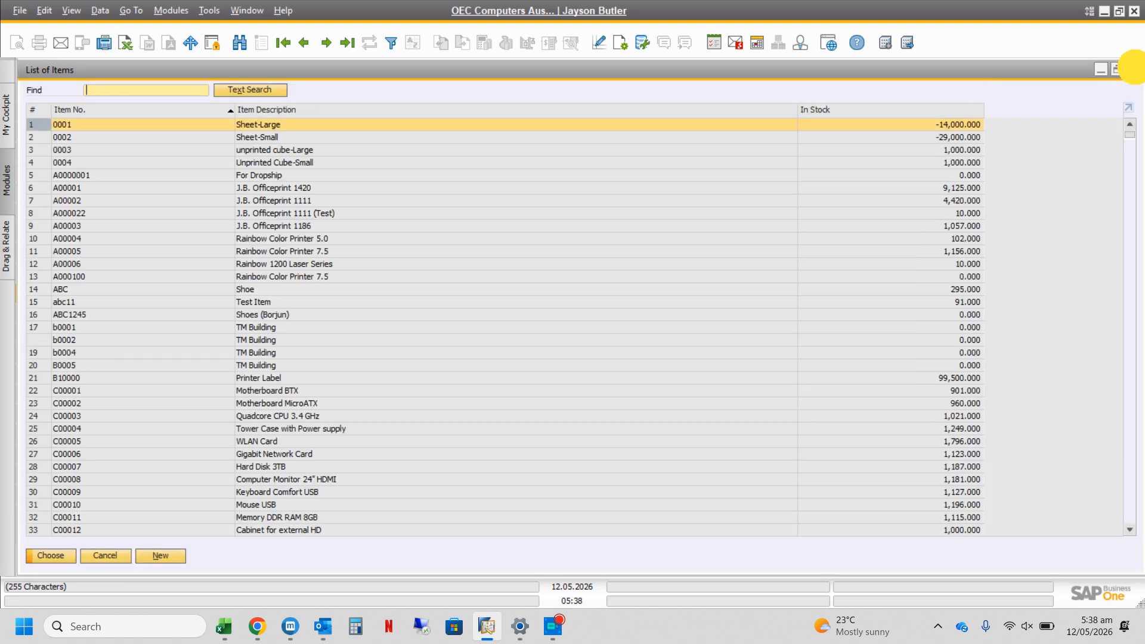
pyautogui.click(1132, 70)
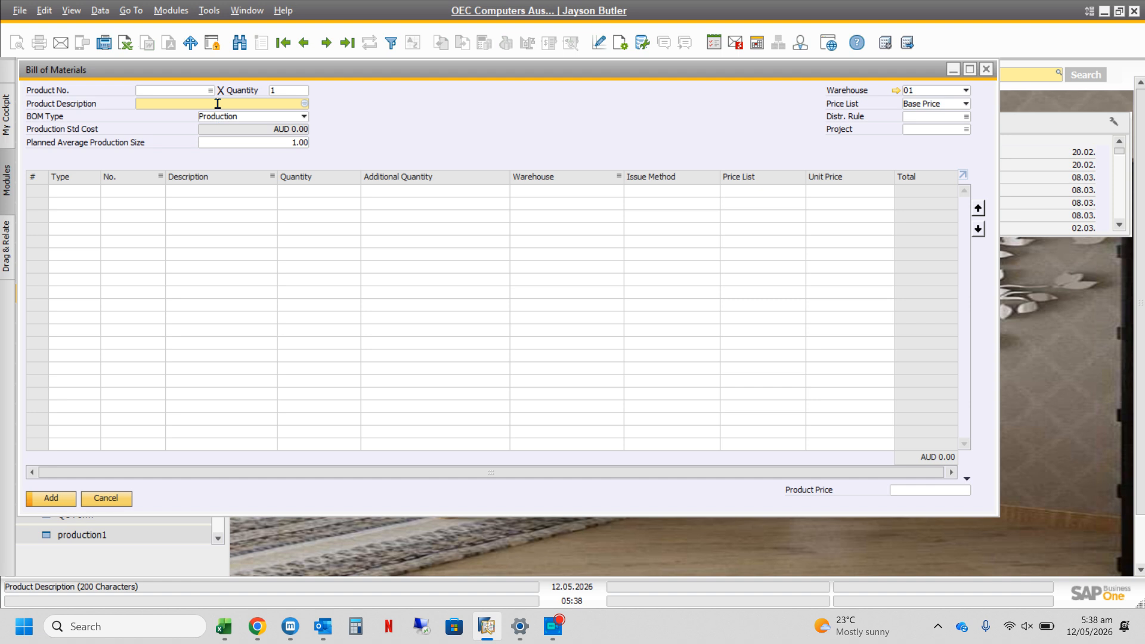
# Step: Set Parent A as the product of the new bill of materials
pyautogui.write('parent A')
pyautogui.press('Tab')
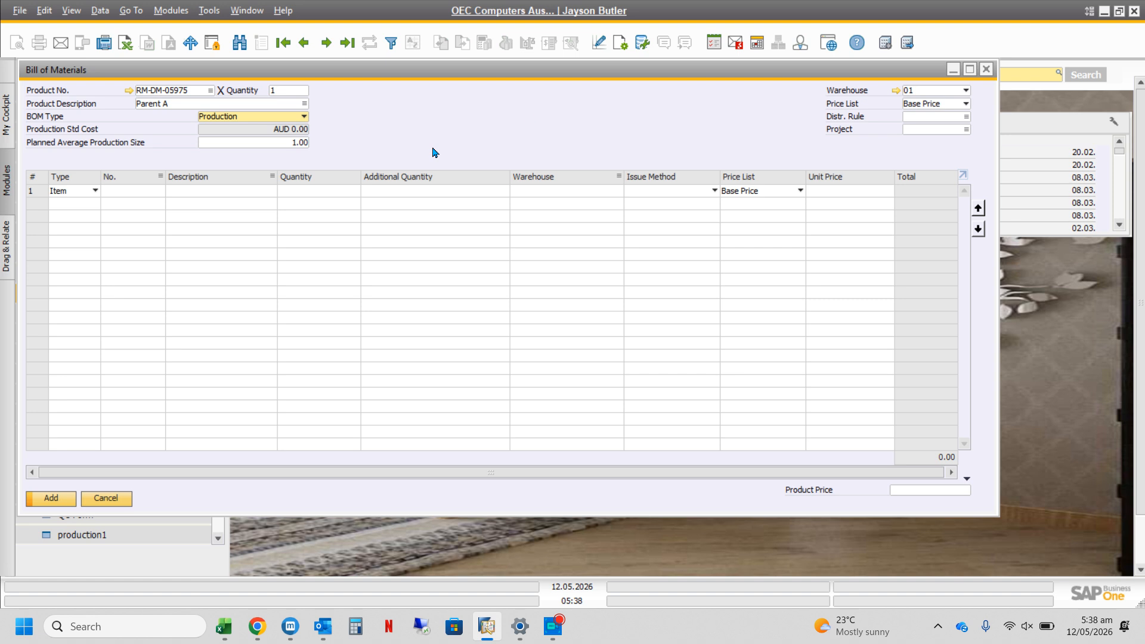
# Step: Check the warehouse options for Parent A's bill of materials and set its header price list to Last Evaluated Price
pyautogui.click(966, 92)
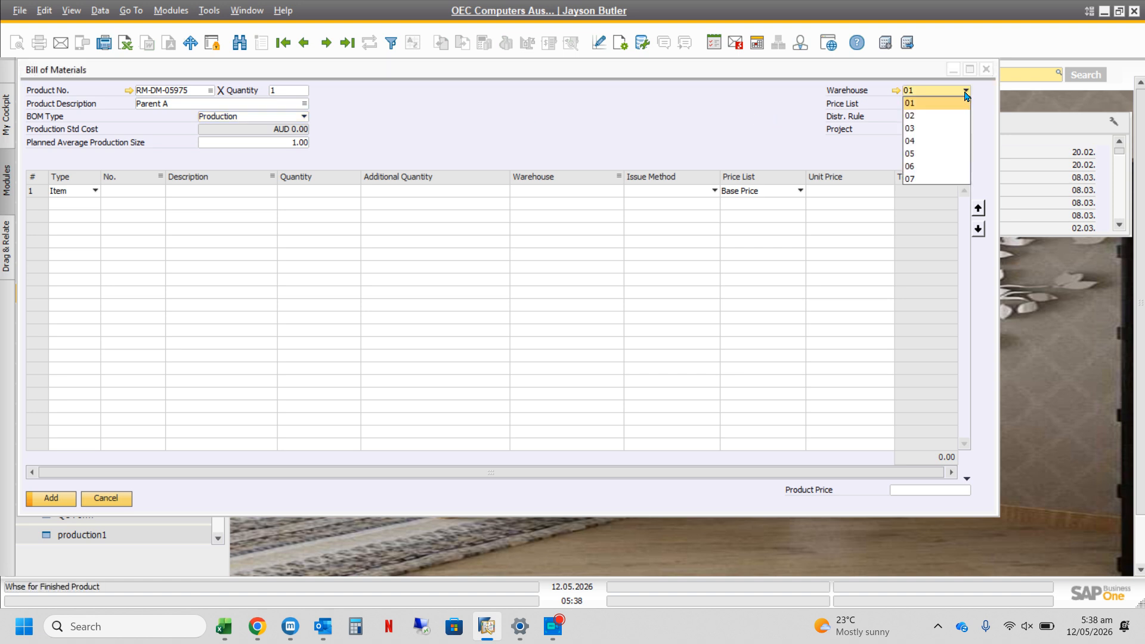
pyautogui.click(472, 97)
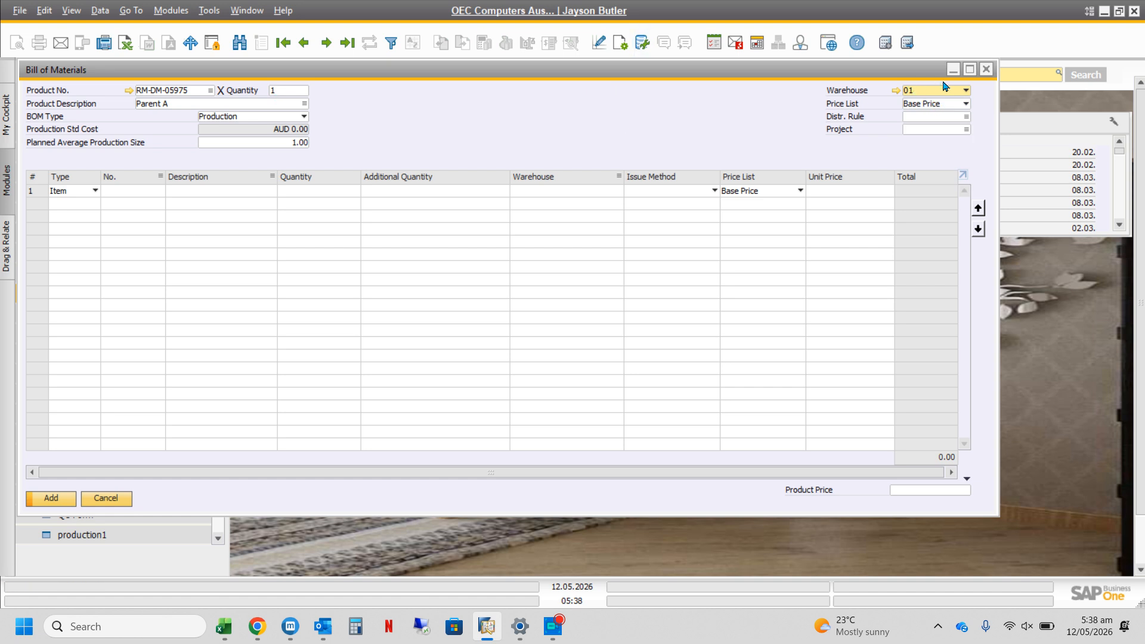
pyautogui.click(958, 93)
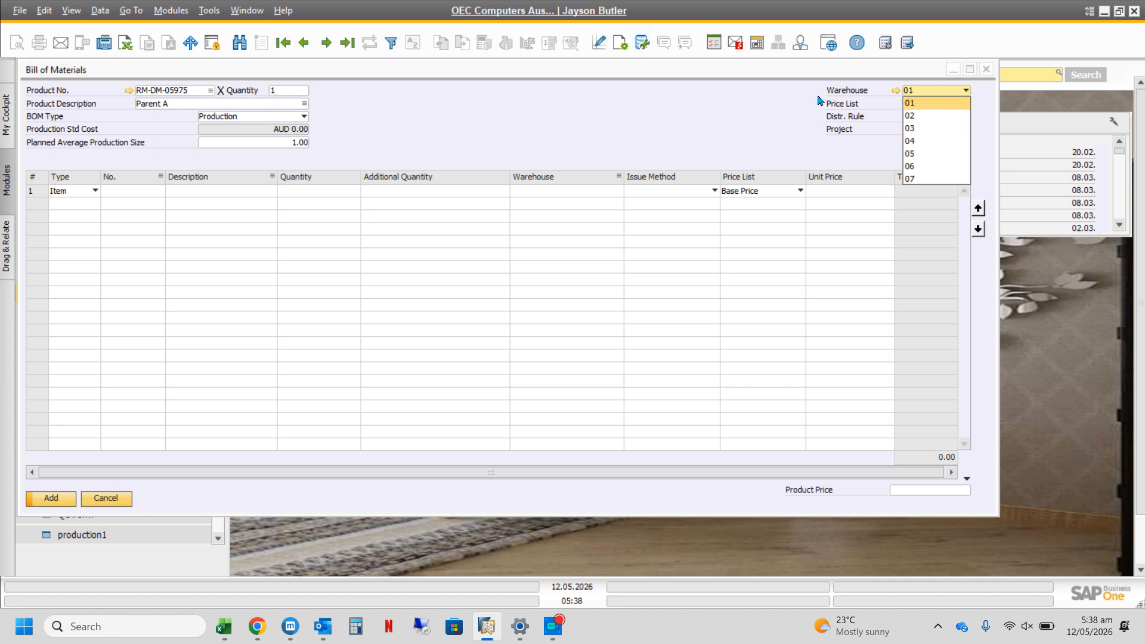
pyautogui.click(715, 127)
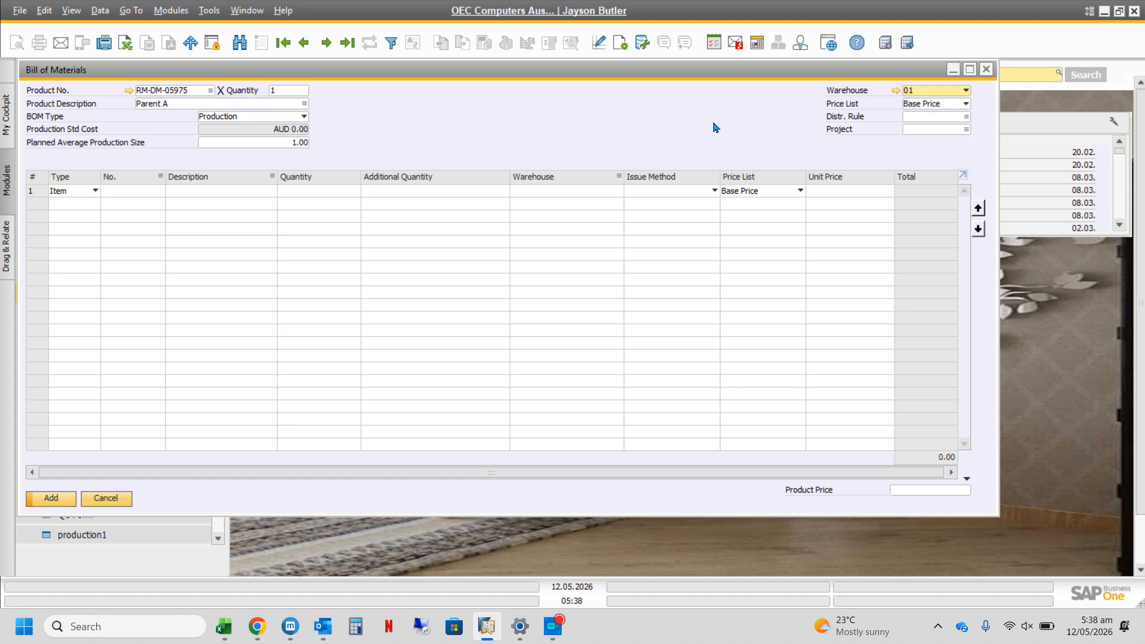
pyautogui.click(930, 105)
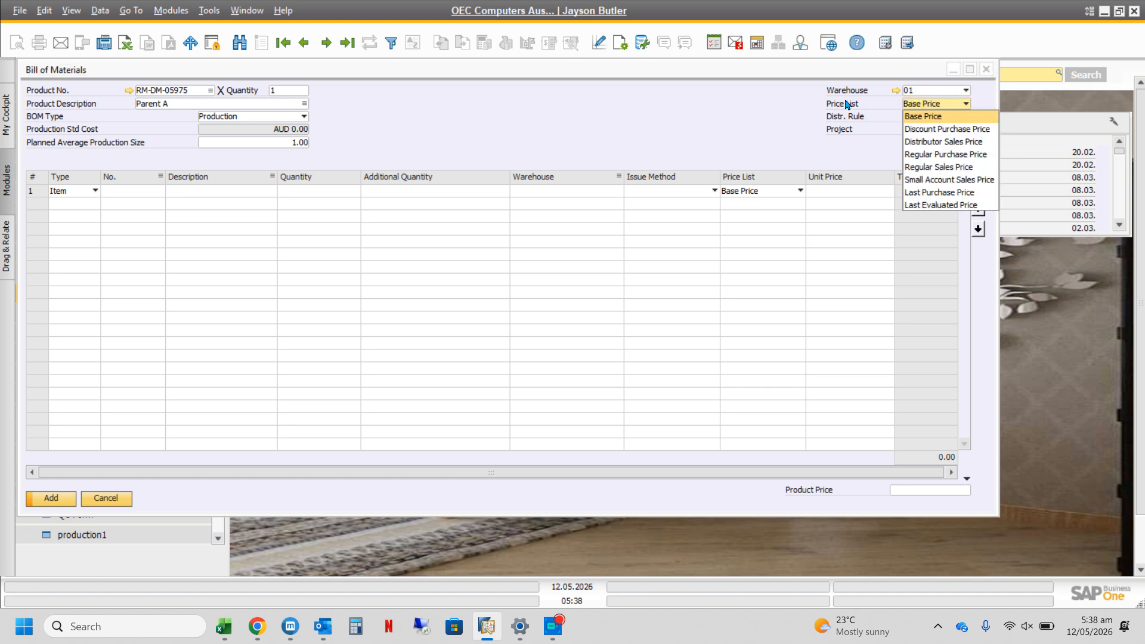
pyautogui.click(936, 204)
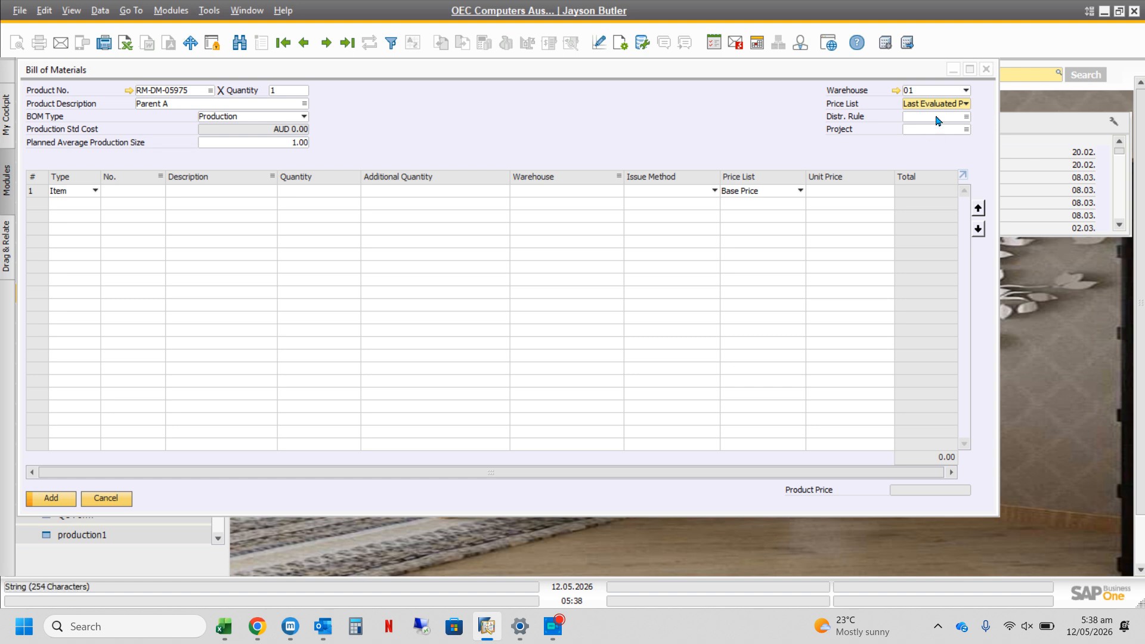
# Step: Add Child 1 as the first component with a quantity of 0.05 and check its issue method options
pyautogui.click(195, 191)
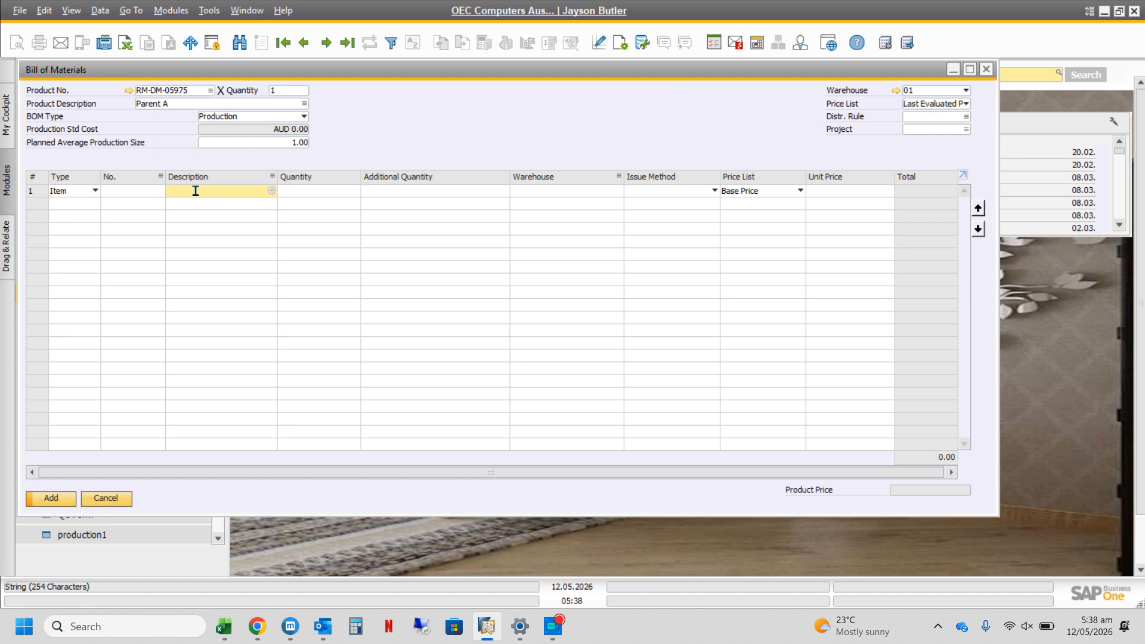
pyautogui.press('Tab')
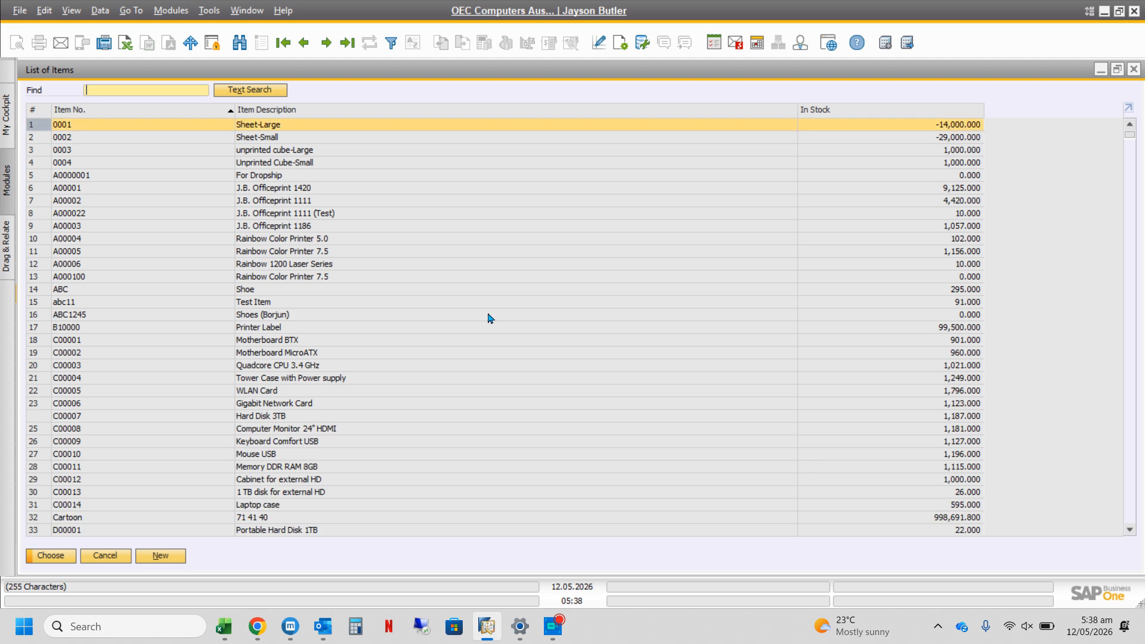
pyautogui.click(1133, 70)
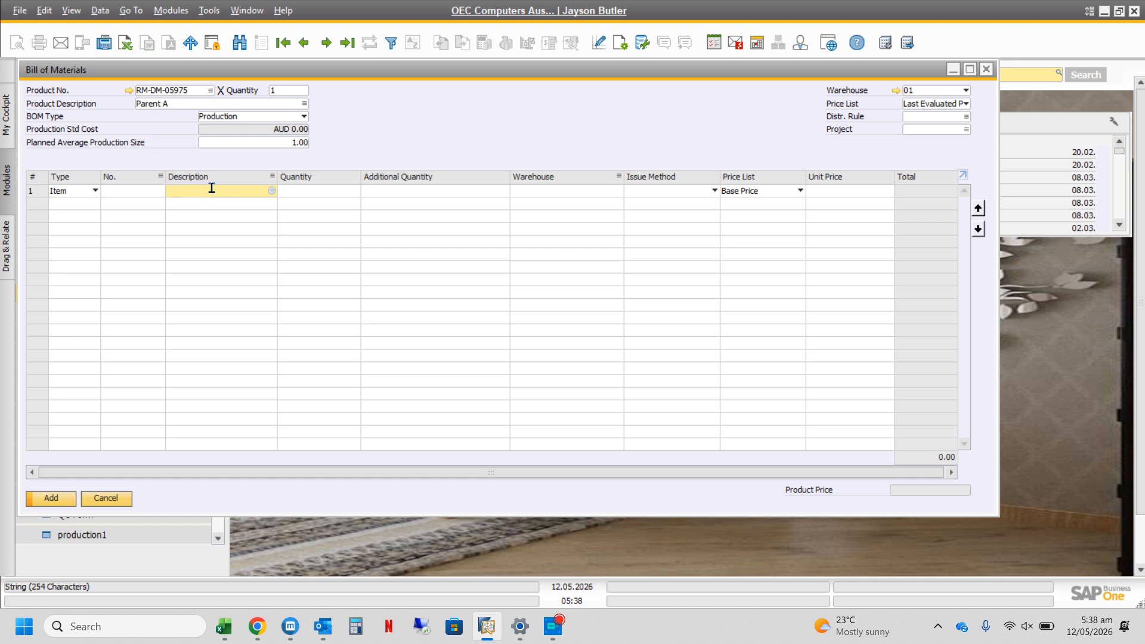
pyautogui.write('child 1')
pyautogui.press('Tab')
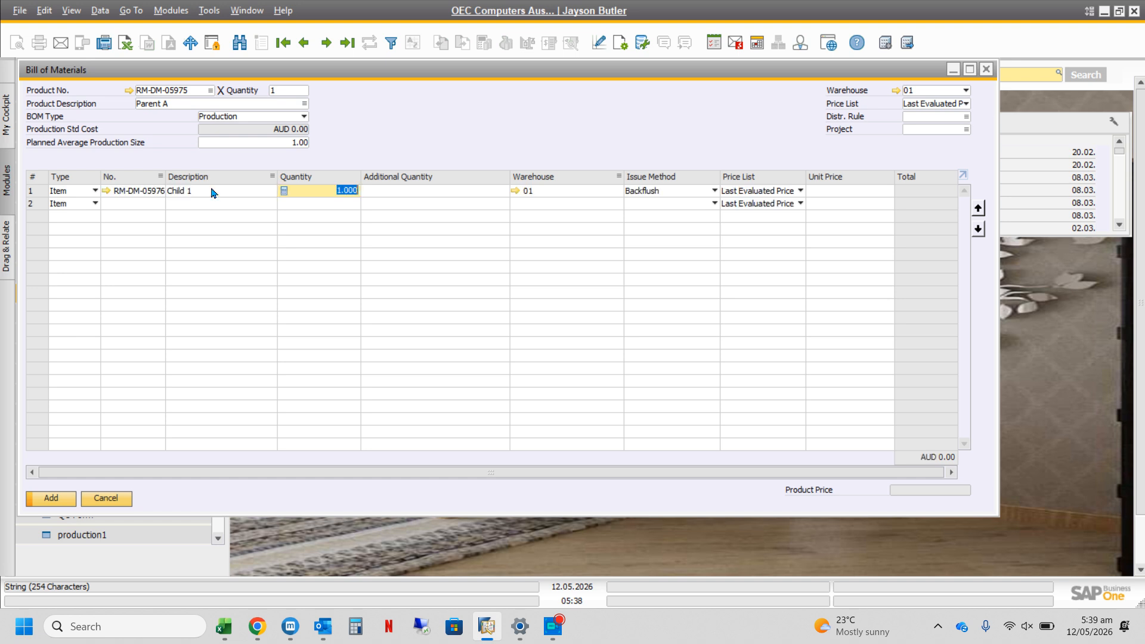
pyautogui.moveTo(326, 191); pyautogui.dragTo(372, 196)
pyautogui.write('0.05')
pyautogui.press('Tab')
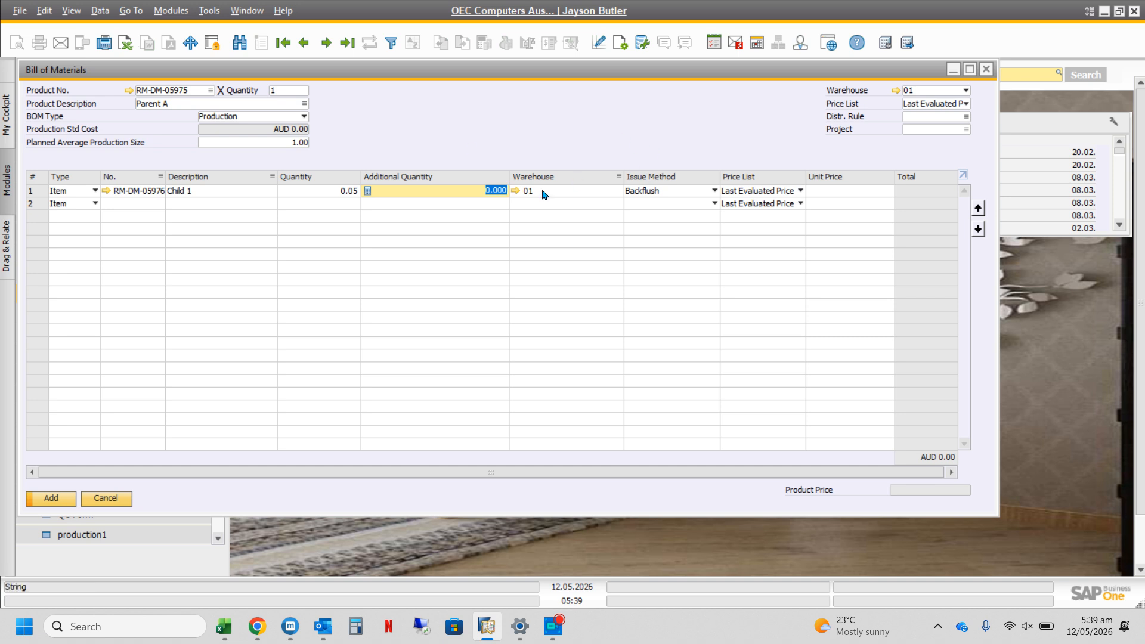
pyautogui.click(647, 191)
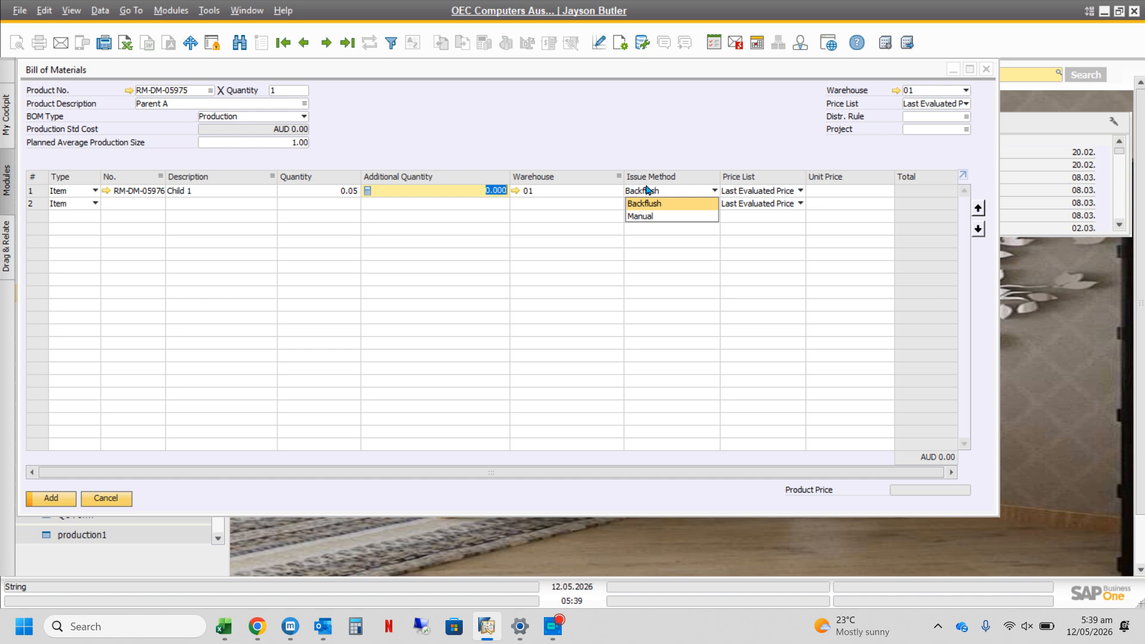
pyautogui.click(627, 130)
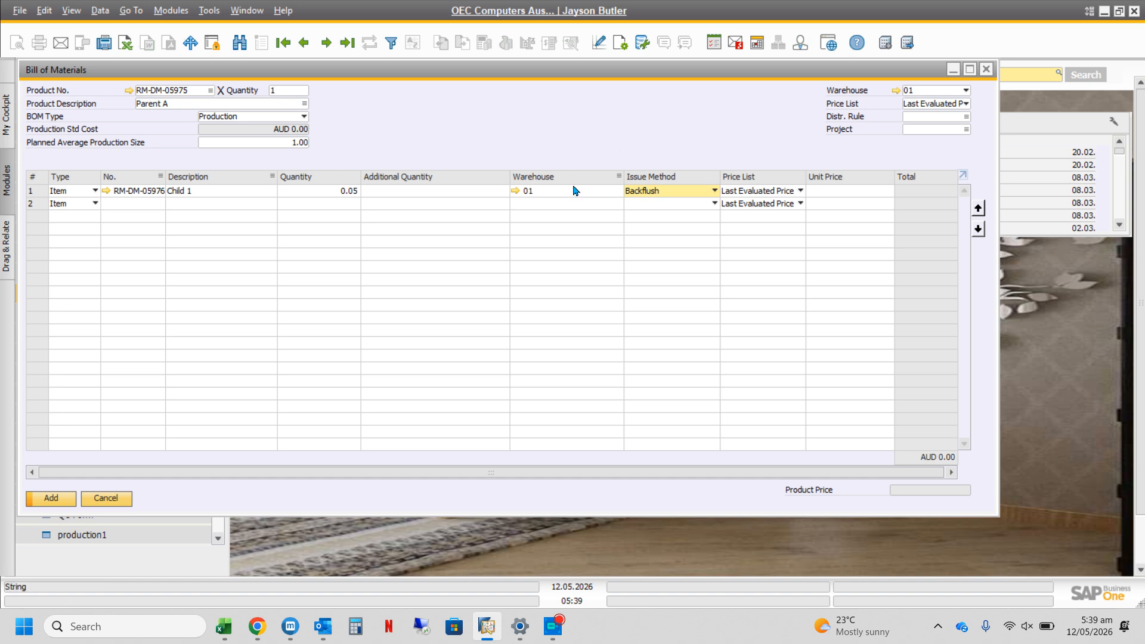
# Step: Add Child 2 as the second component with a quantity of 1
pyautogui.click(211, 203)
pyautogui.write('chil')
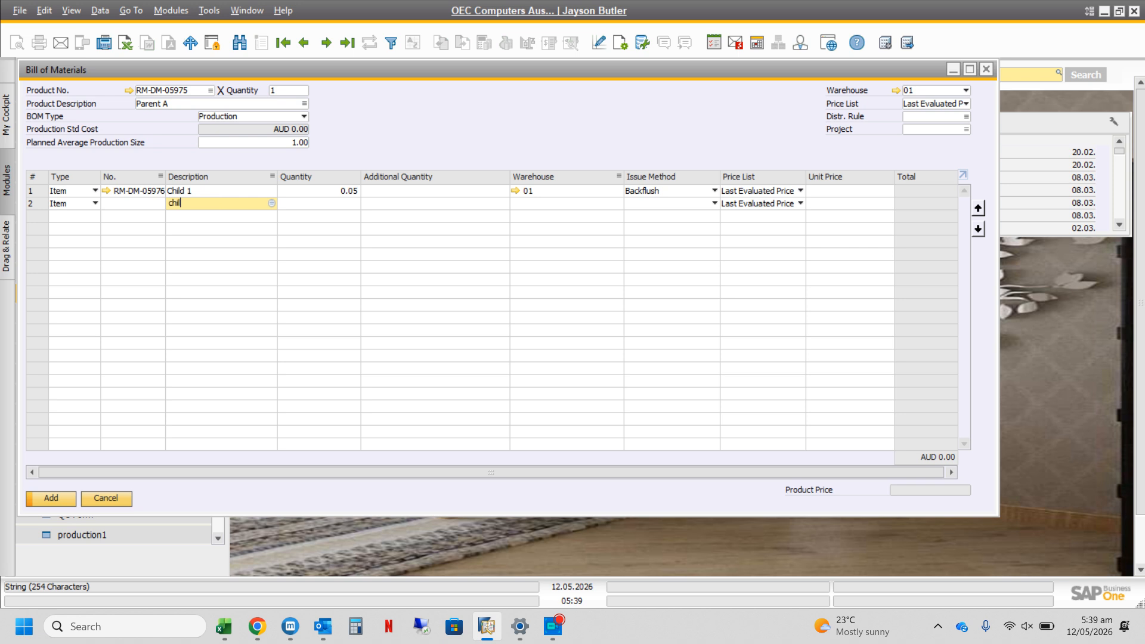
pyautogui.write('d 2')
pyautogui.press('Tab')
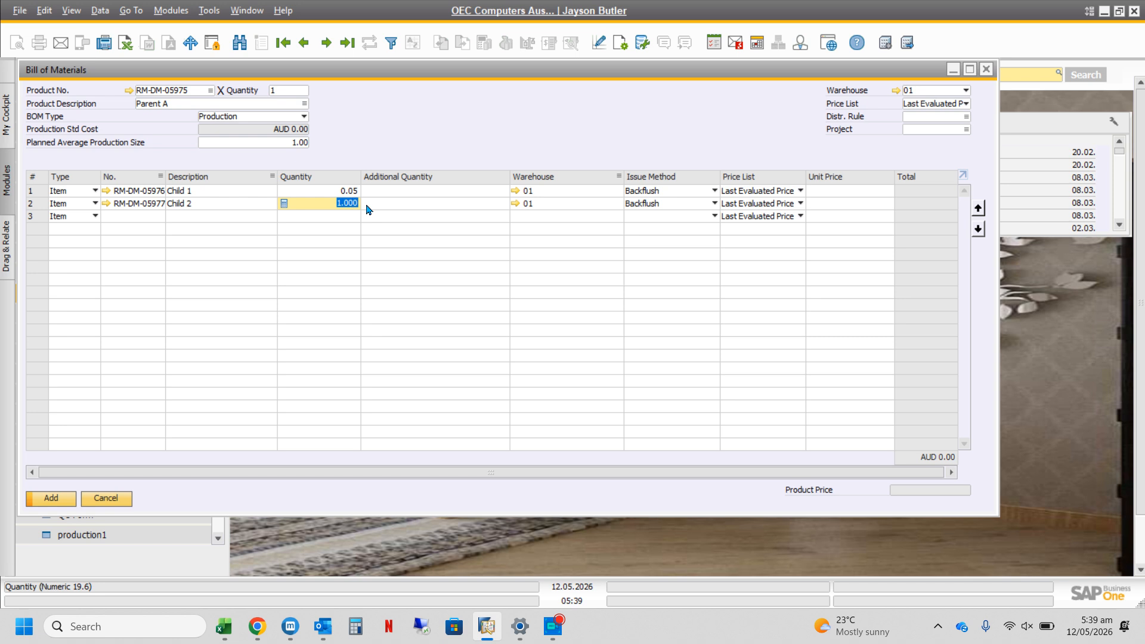
pyautogui.press('Tab')
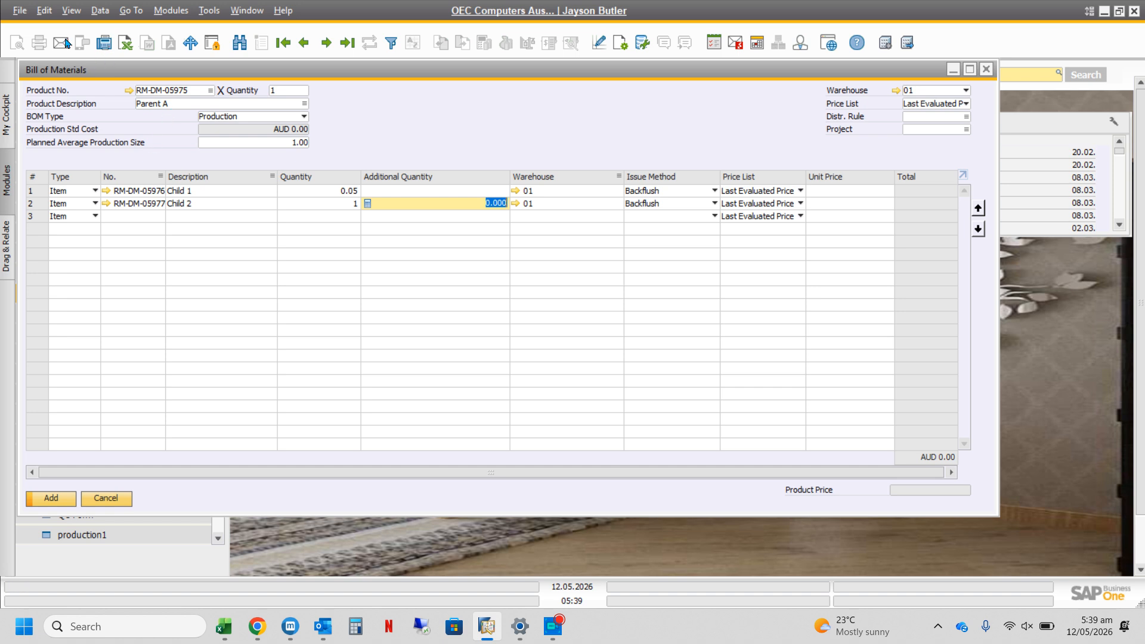
# Step: Fit the component table's column widths to their contents and add Parent A's bill of materials
pyautogui.click(70, 15)
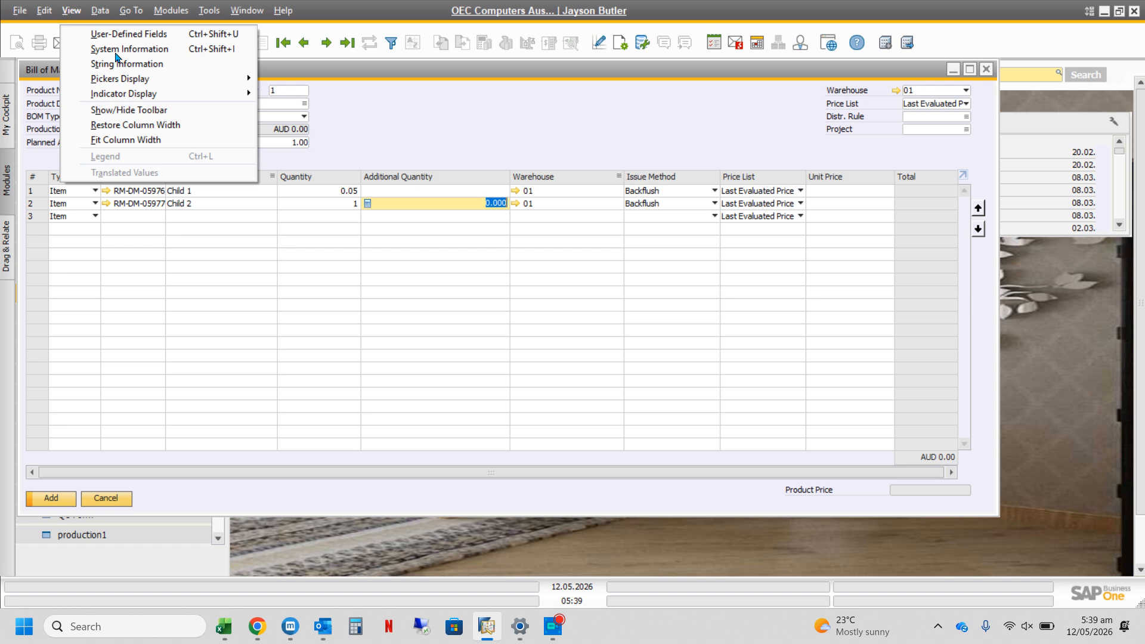
pyautogui.click(159, 140)
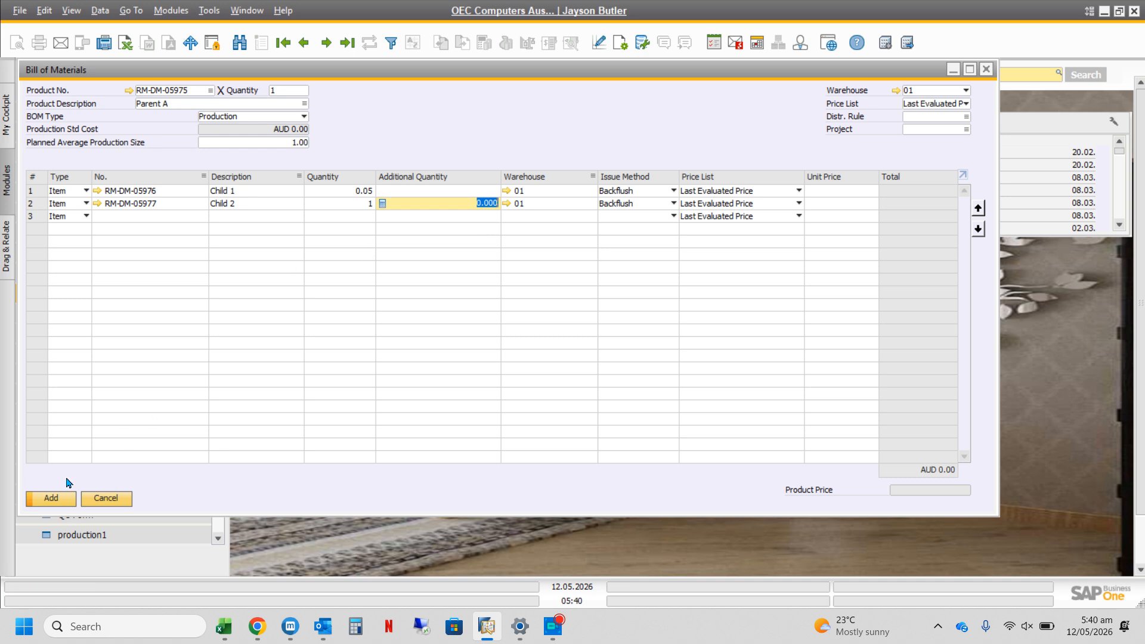
pyautogui.click(56, 502)
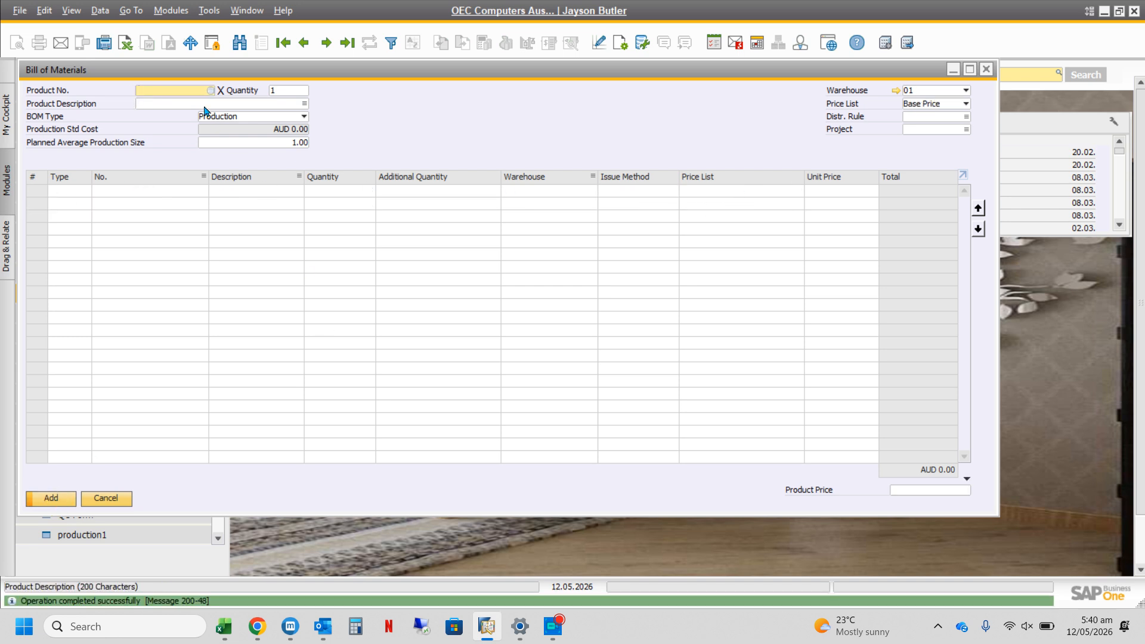
# Step: Find the saved bill of materials by searching for the product description *parent*
pyautogui.hotkey('ctrl', 'f')
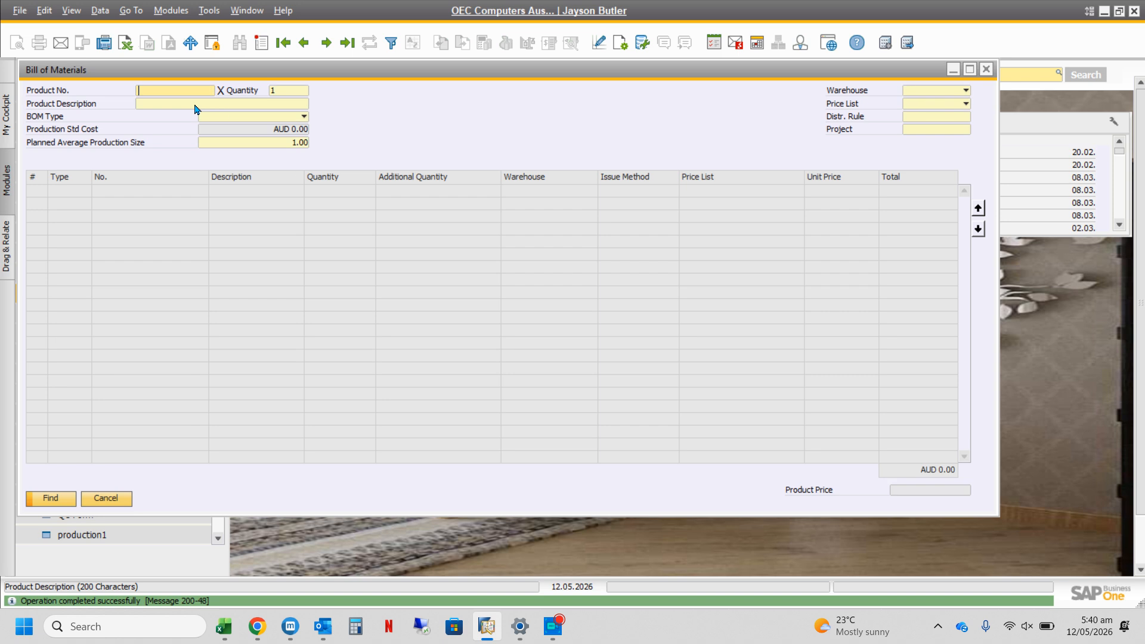
pyautogui.write('*')
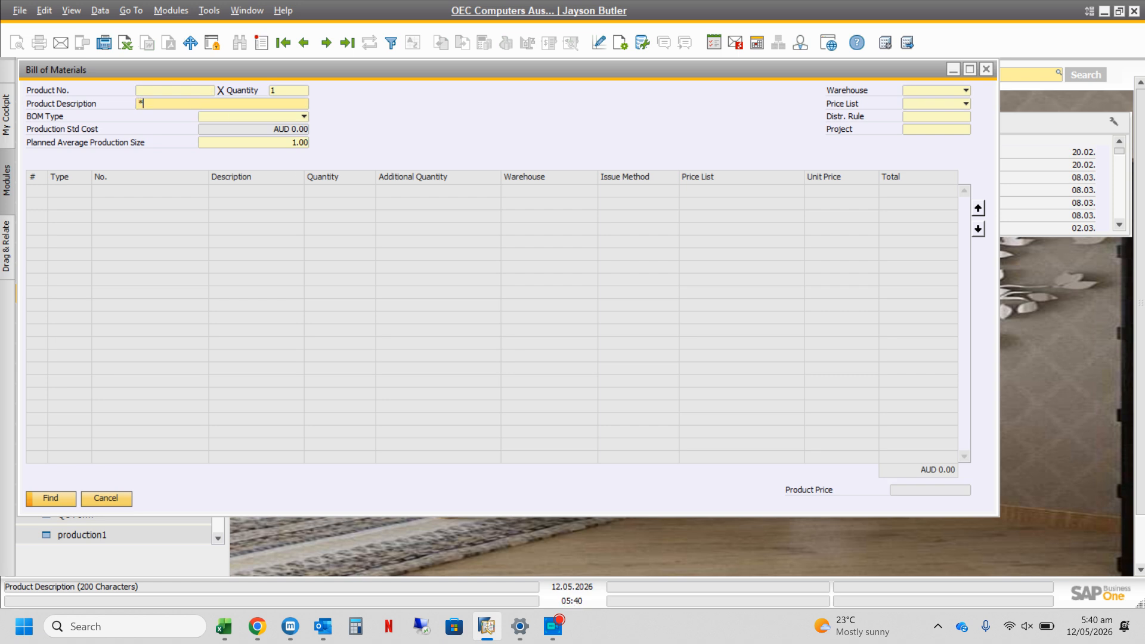
pyautogui.write('parent*')
pyautogui.press('Return')
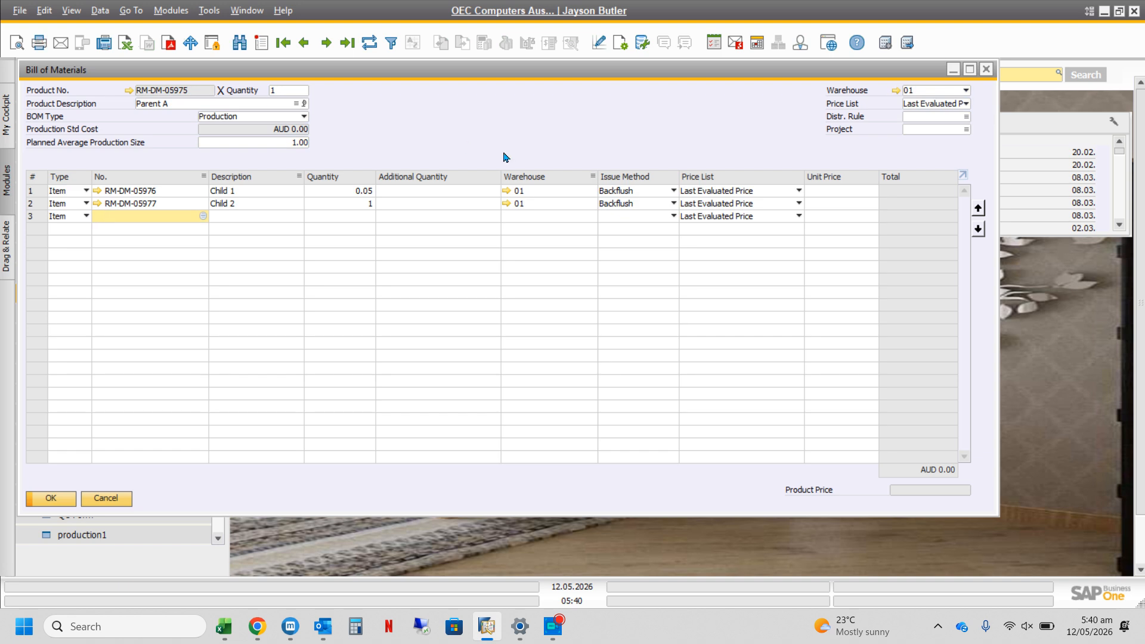